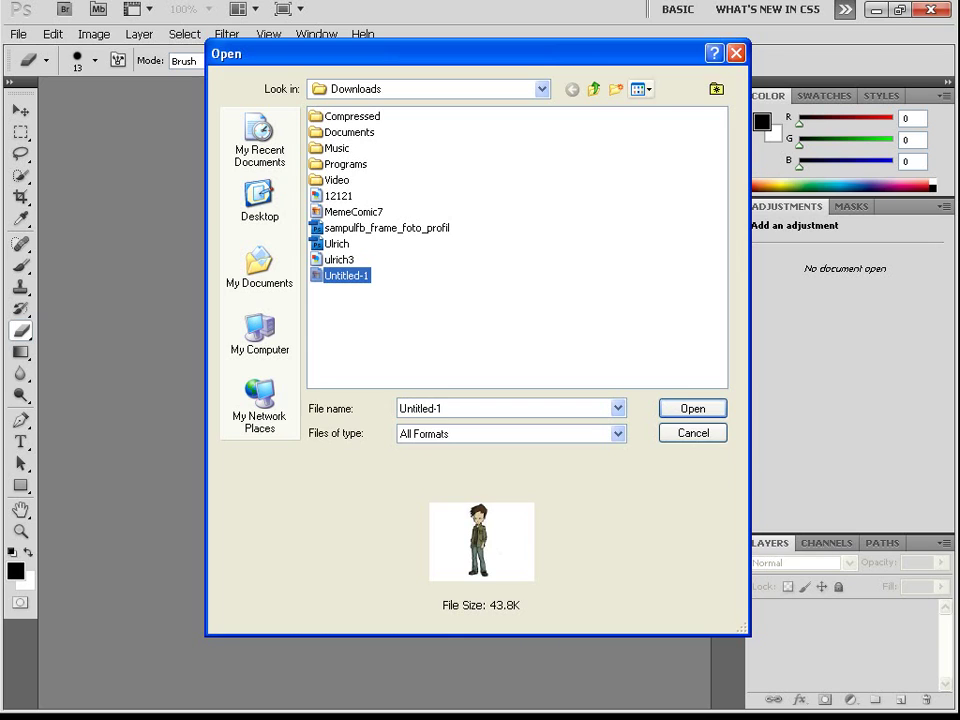
- Open Untitled-1 and MemeComic7 together from the Downloads folder, using the thumbnail view to find them
left_click(641, 90)
left_click(671, 109)
scroll(600, 240, "down", 3)
scroll(510, 247, "down", 1)
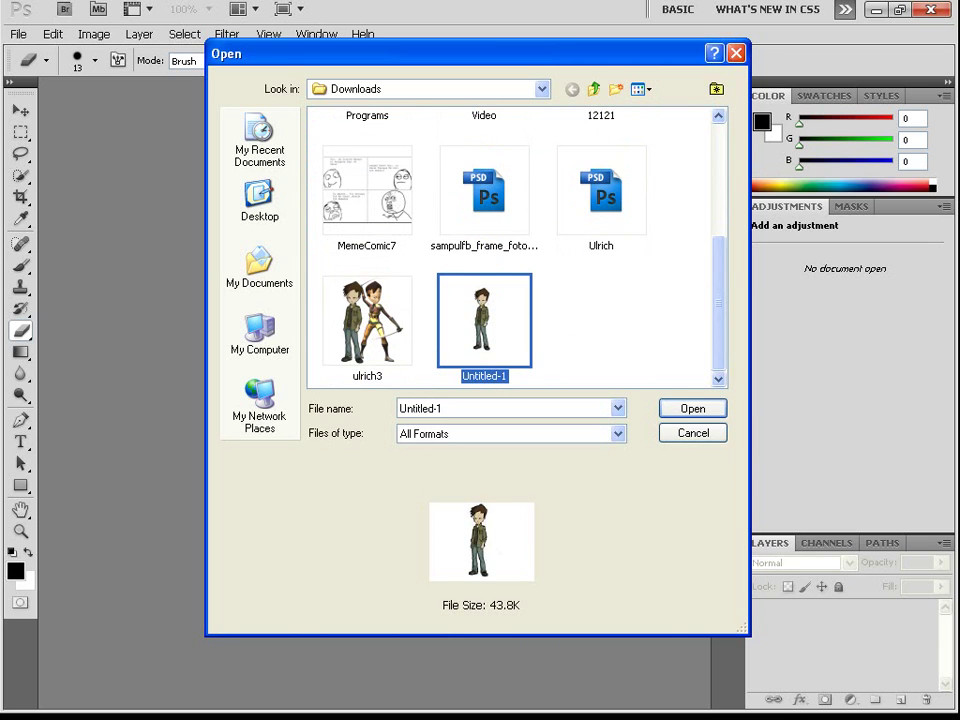
left_click(367, 192)
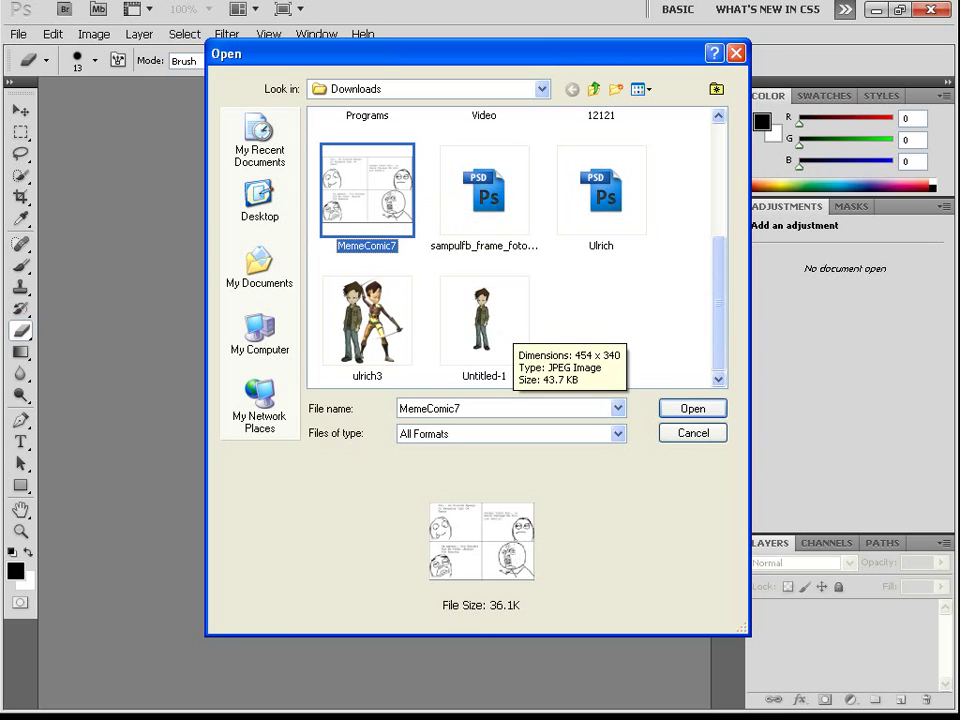
left_click(509, 325, "ctrl")
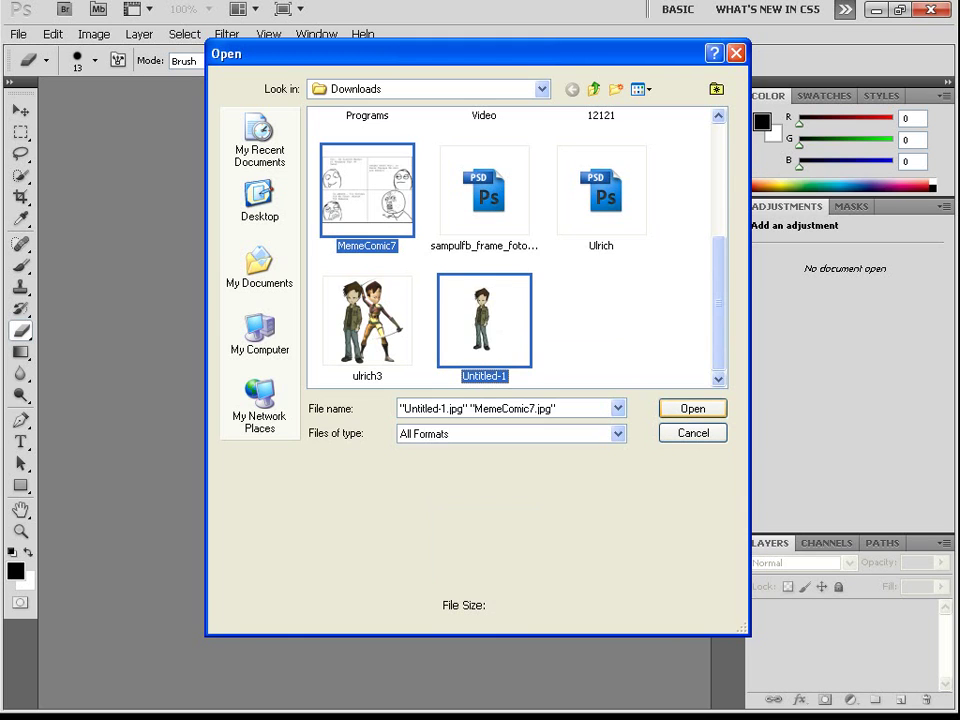
left_click(693, 408)
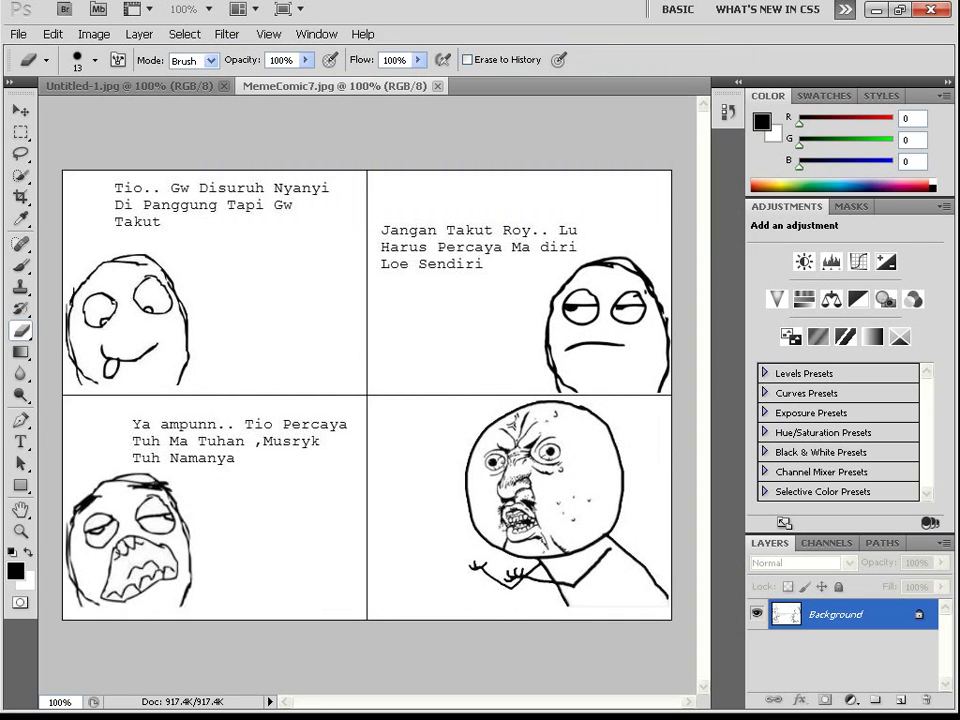
- Add a text box reading "sample meme" beside the face in the comic's first panel
key("t")
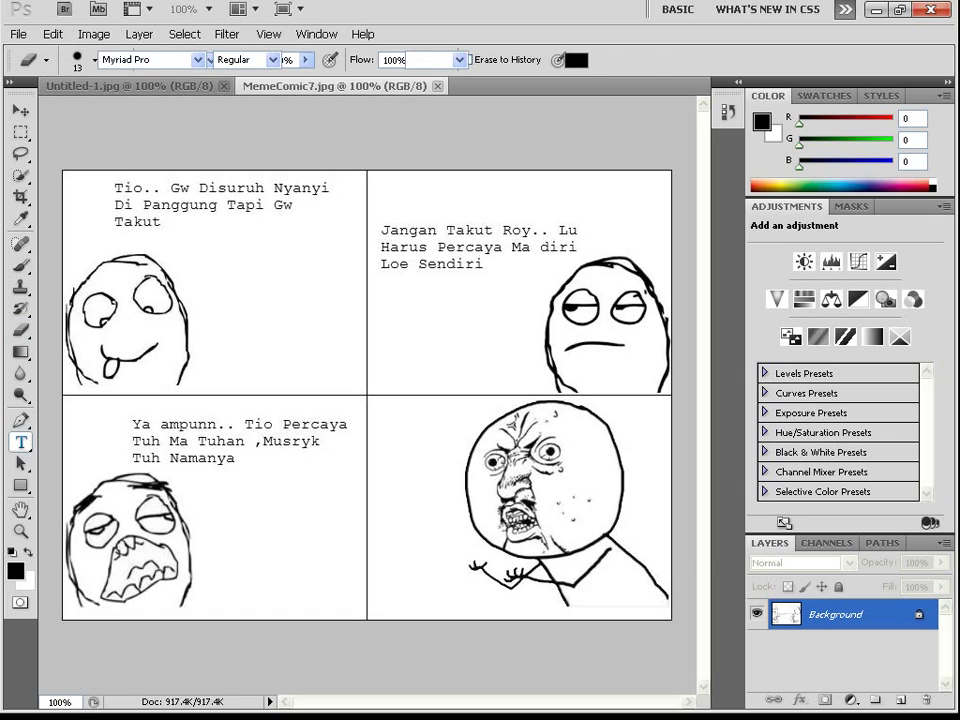
left_click_drag(219, 262, 338, 360)
type("sample")
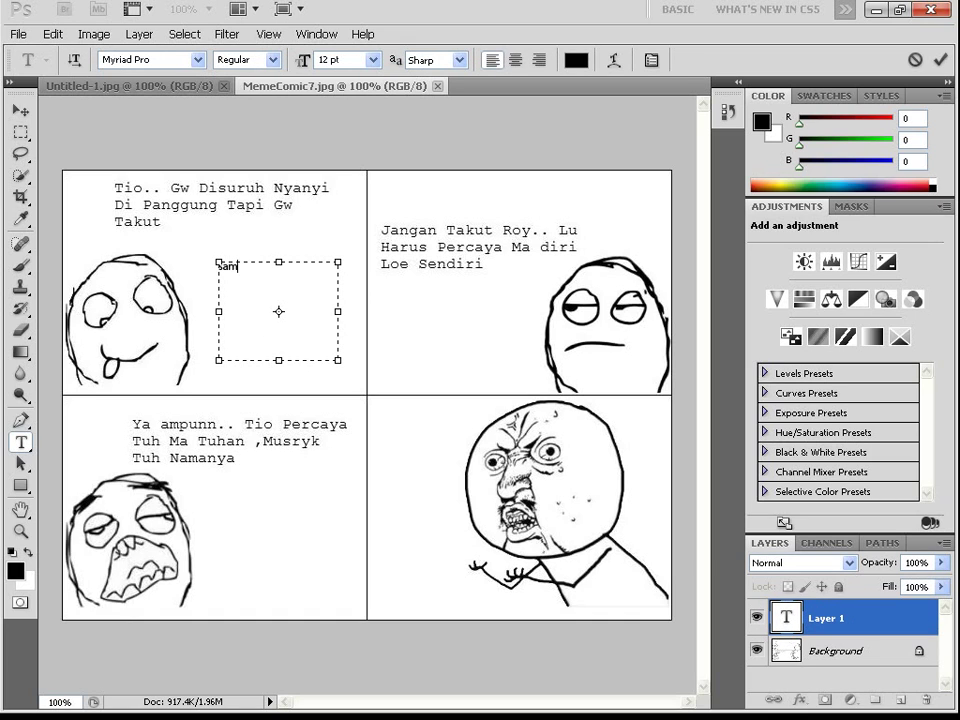
key("BackSpace")
key("BackSpace")
type("le meme")
- Clear the sample text from the comic's first panel and delete its text layer
key("ctrl+a")
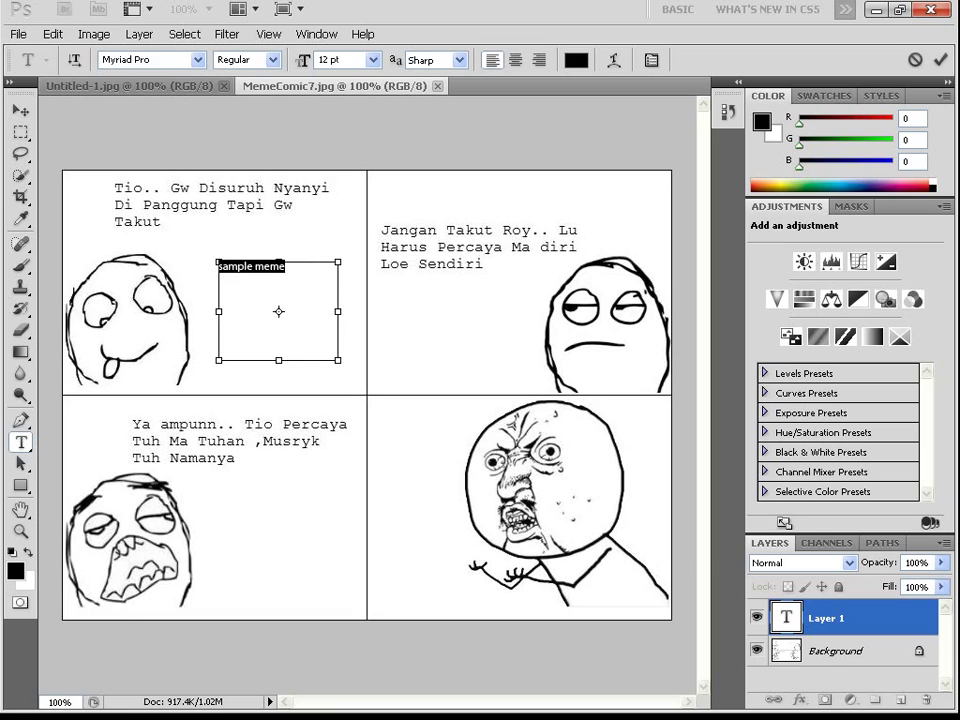
key("BackSpace")
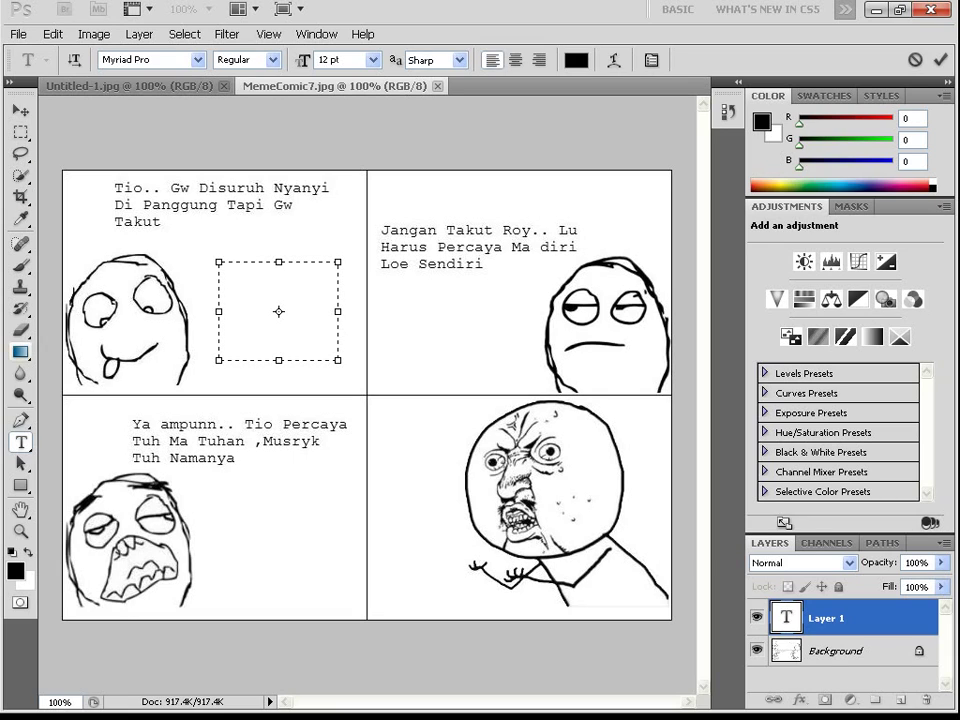
left_click(21, 442)
right_click(800, 618)
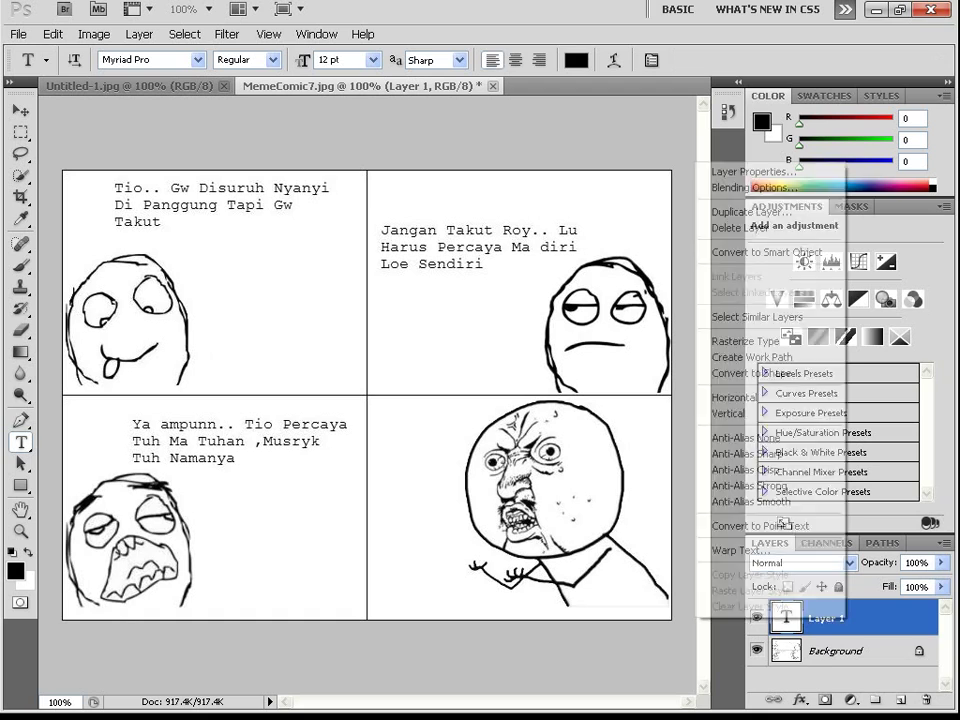
left_click(765, 197)
left_click(404, 286)
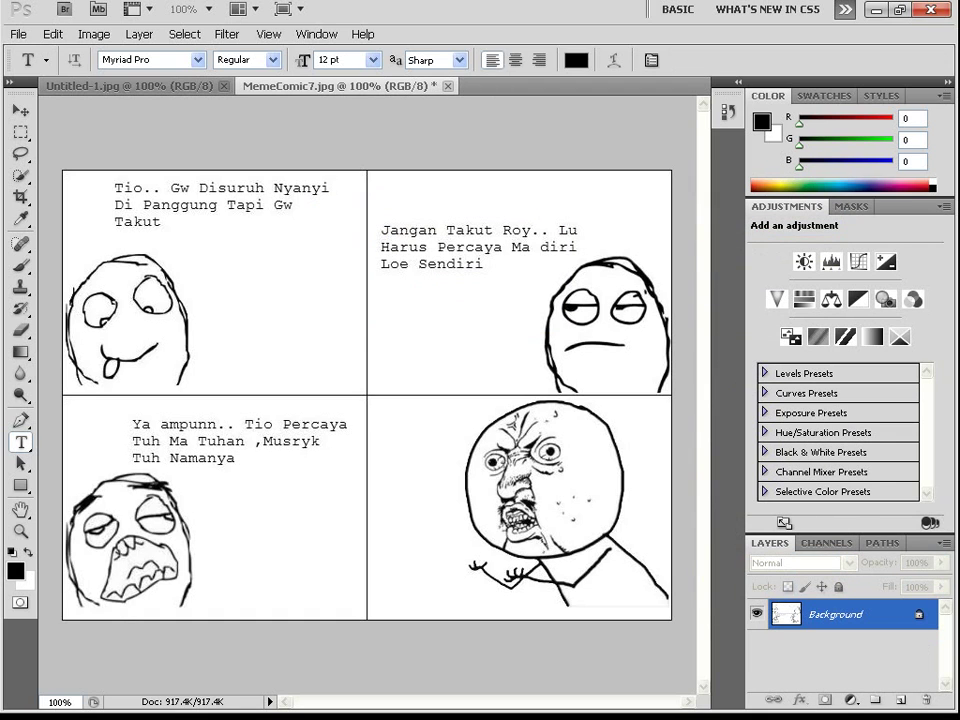
- Switch to Untitled-1.jpg and add a text box reading "watermark" beside the character's head
left_click(173, 87)
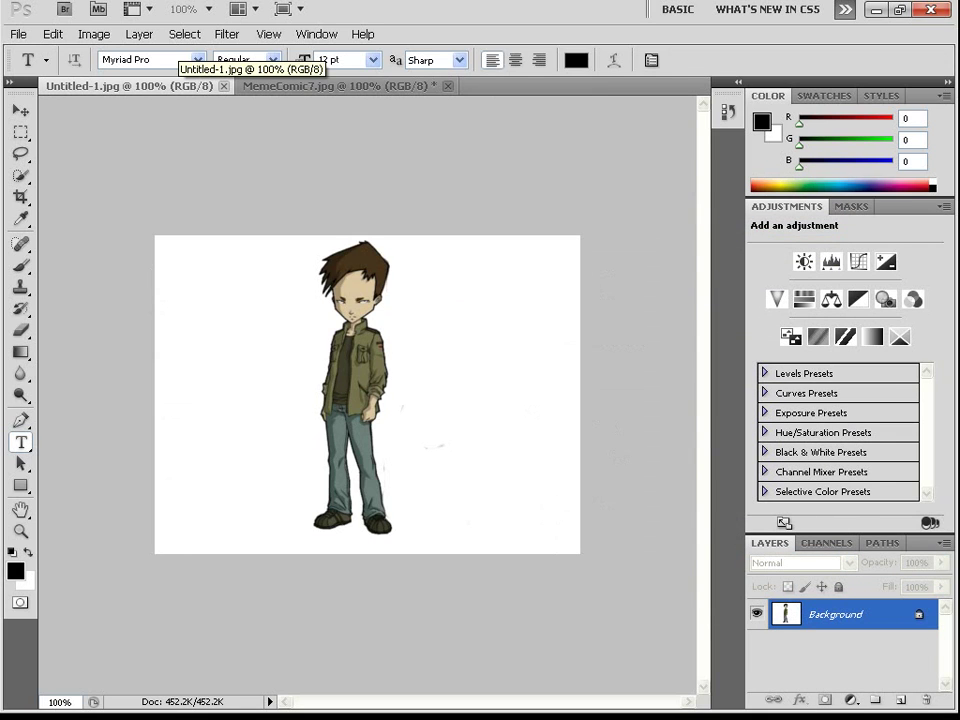
left_click_drag(183, 287, 260, 352)
type("warermark")
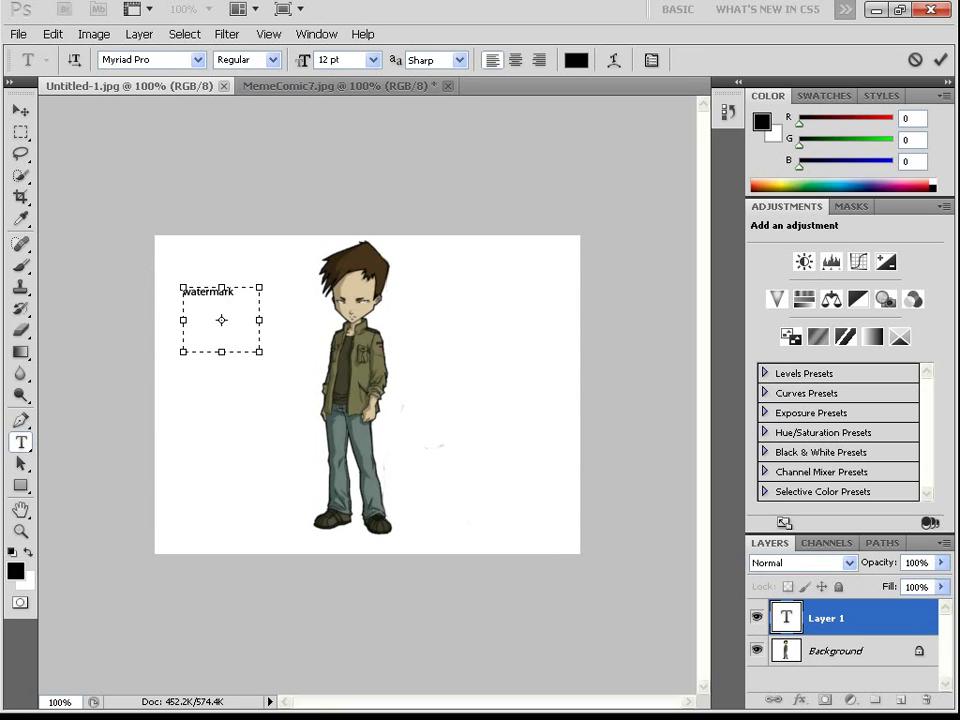
- Clear the watermark text and delete its text layer from Untitled-1.jpg
key("ctrl+a")
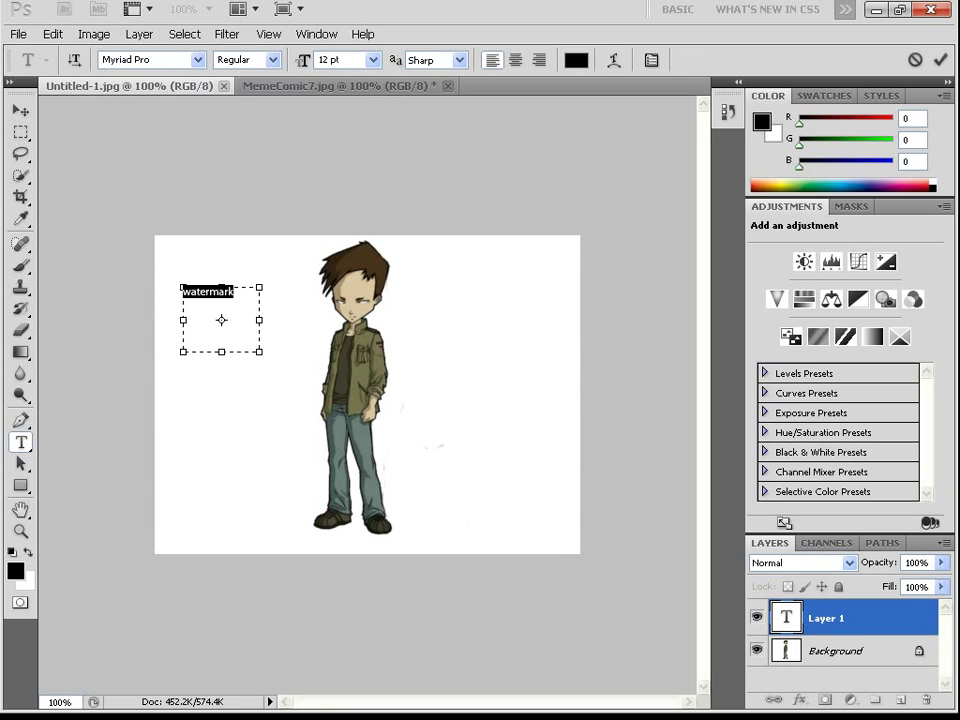
key("BackSpace")
key("ctrl+Return")
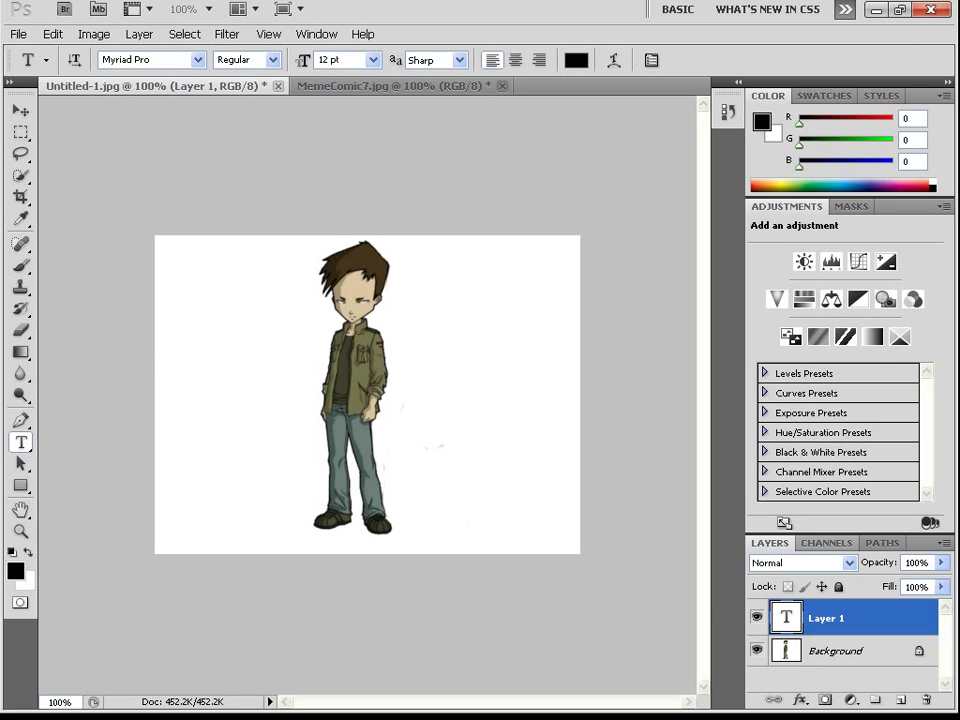
right_click(826, 618)
left_click(716, 223)
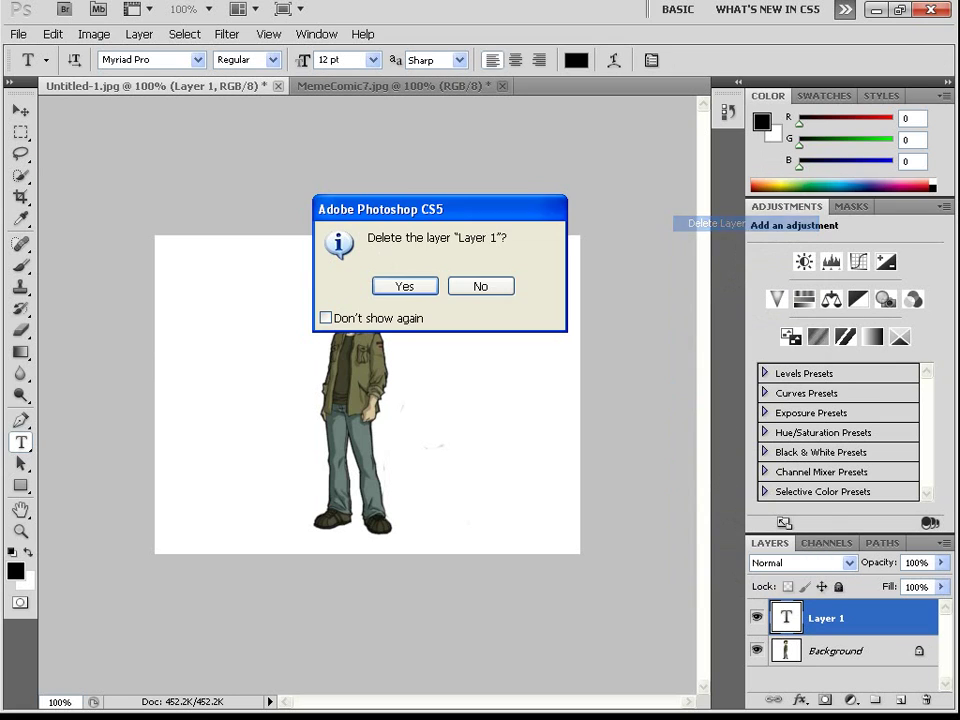
left_click(392, 285)
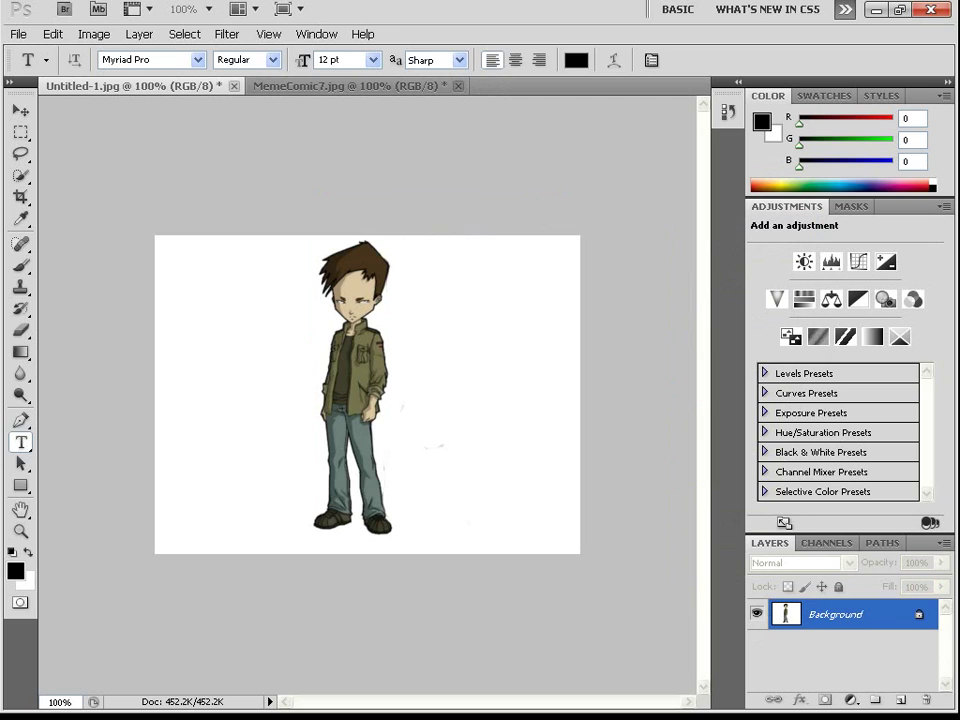
- Try the Background Eraser tool on the white area beside the character
left_click(21, 331)
right_click(21, 331)
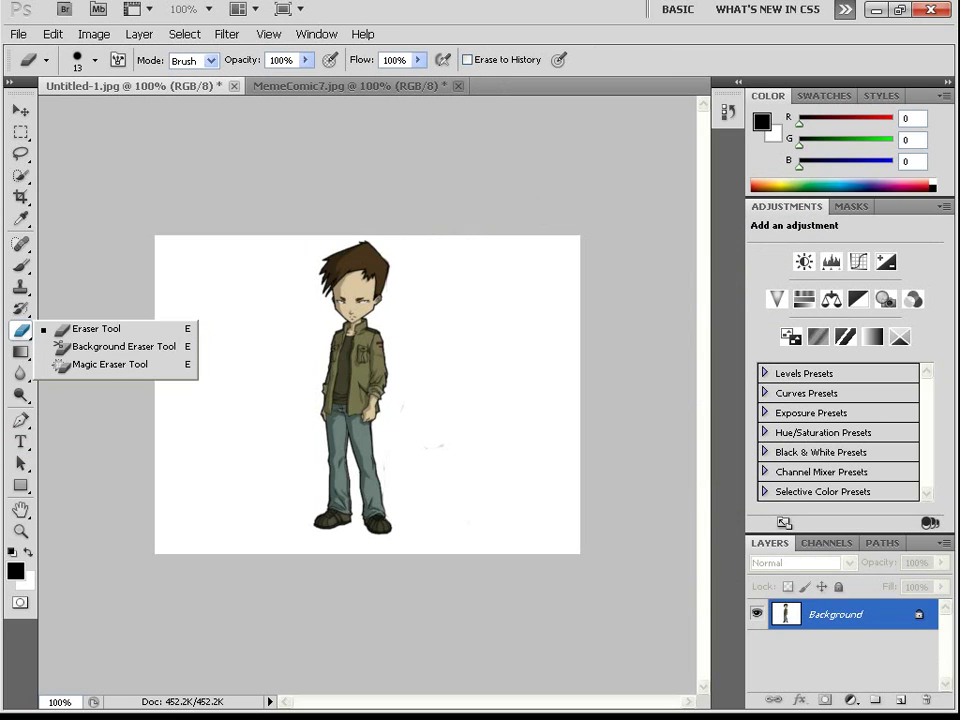
left_click(124, 346)
left_click(220, 363)
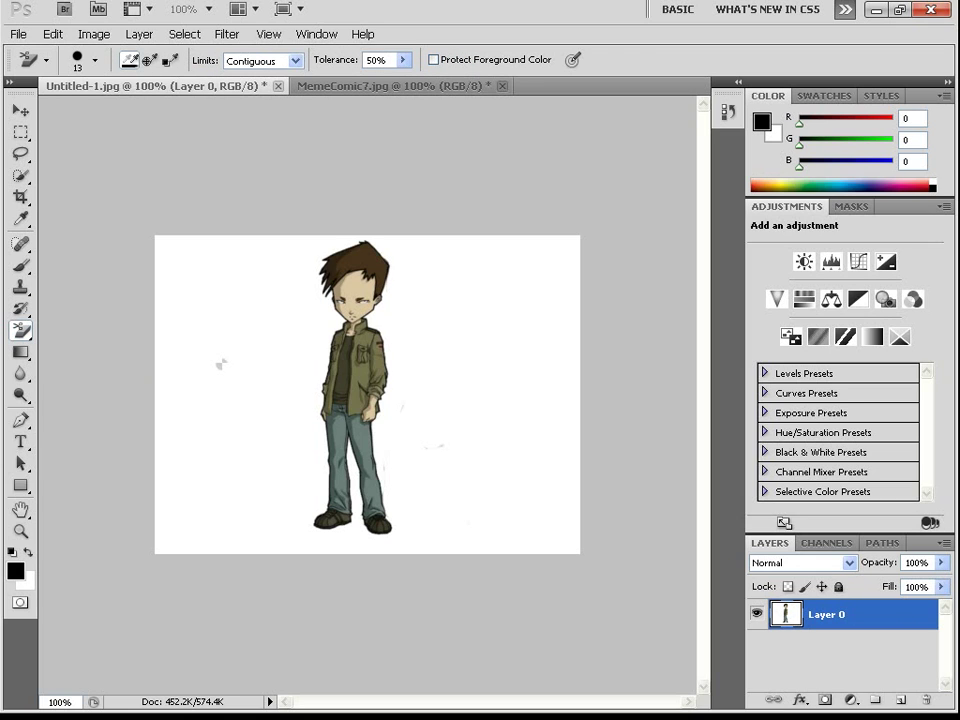
- Erase the white background around the character with the Magic Eraser tool
right_click(21, 331)
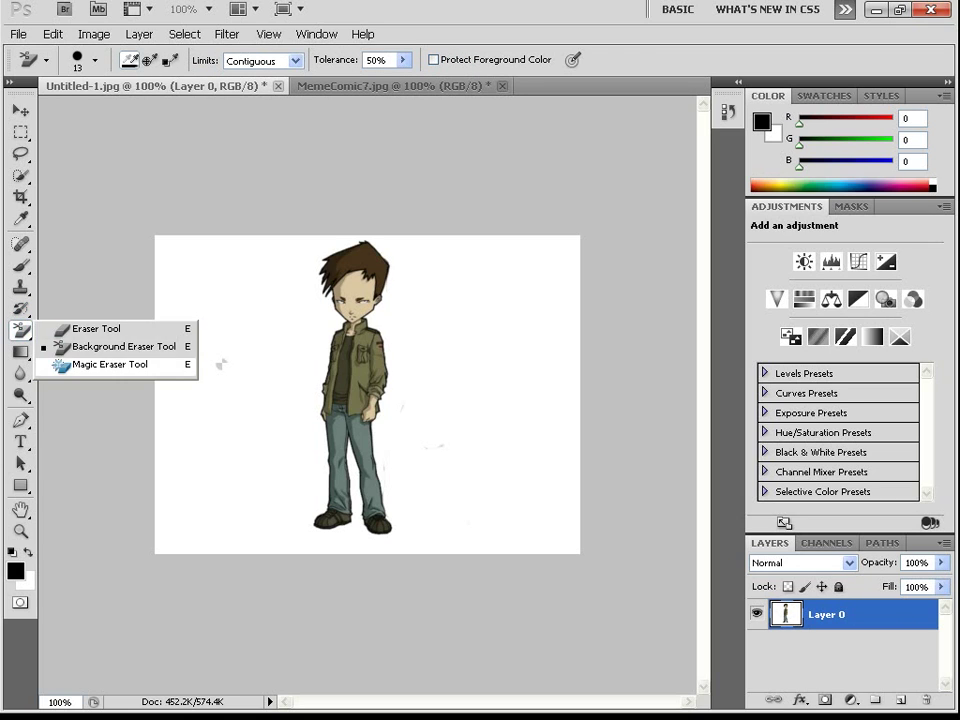
left_click(108, 364)
left_click(221, 365)
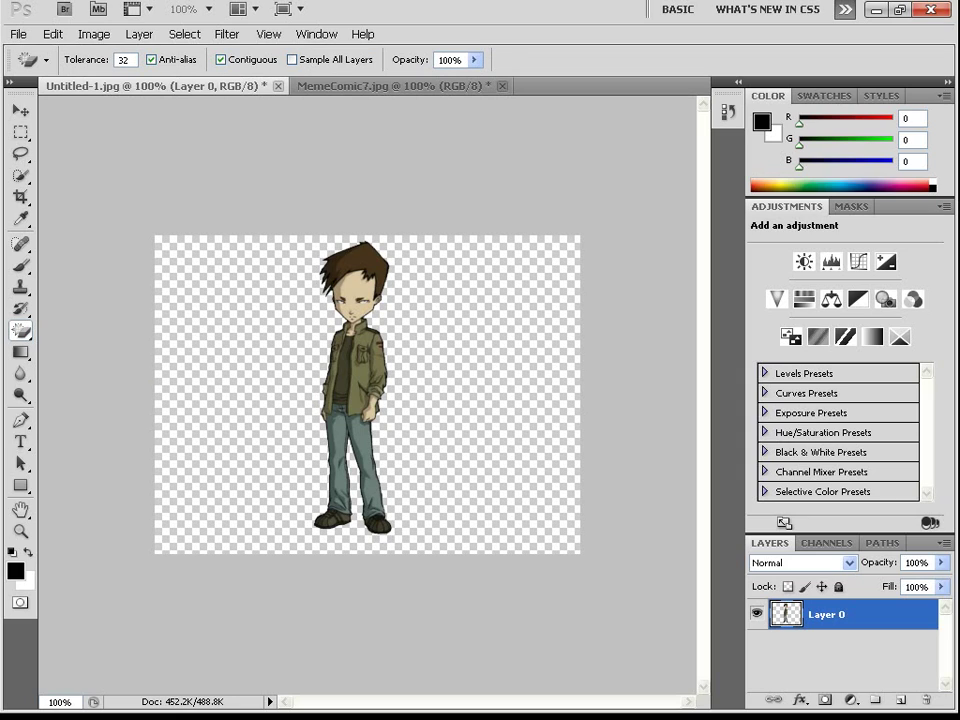
- Draw a text box across the character's head and set its font to Ninja Naruto at 18 pt
key("v")
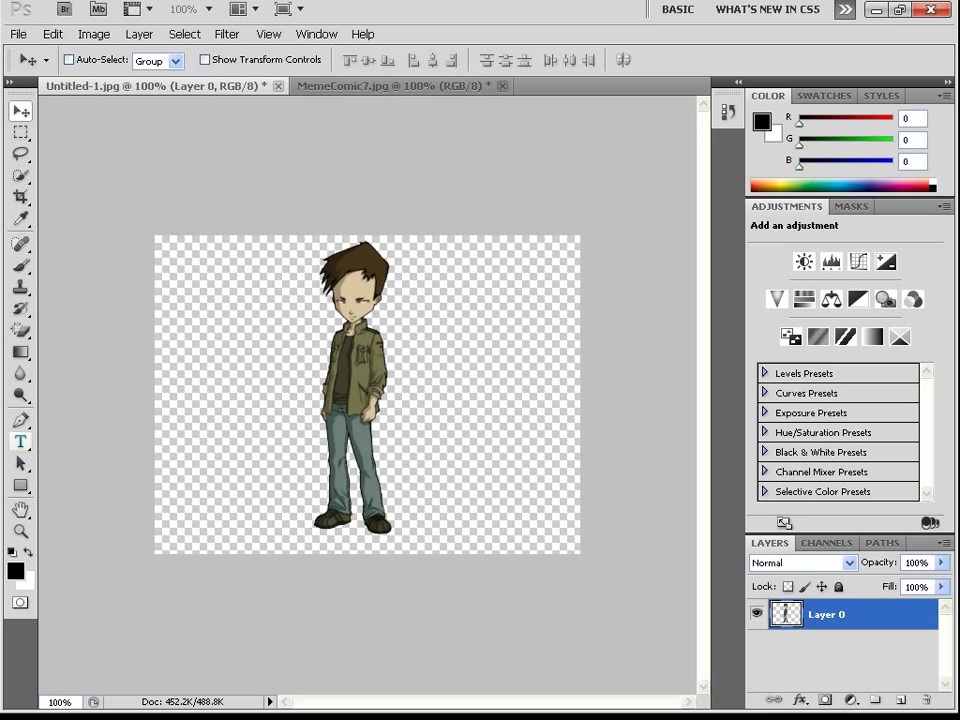
key("t")
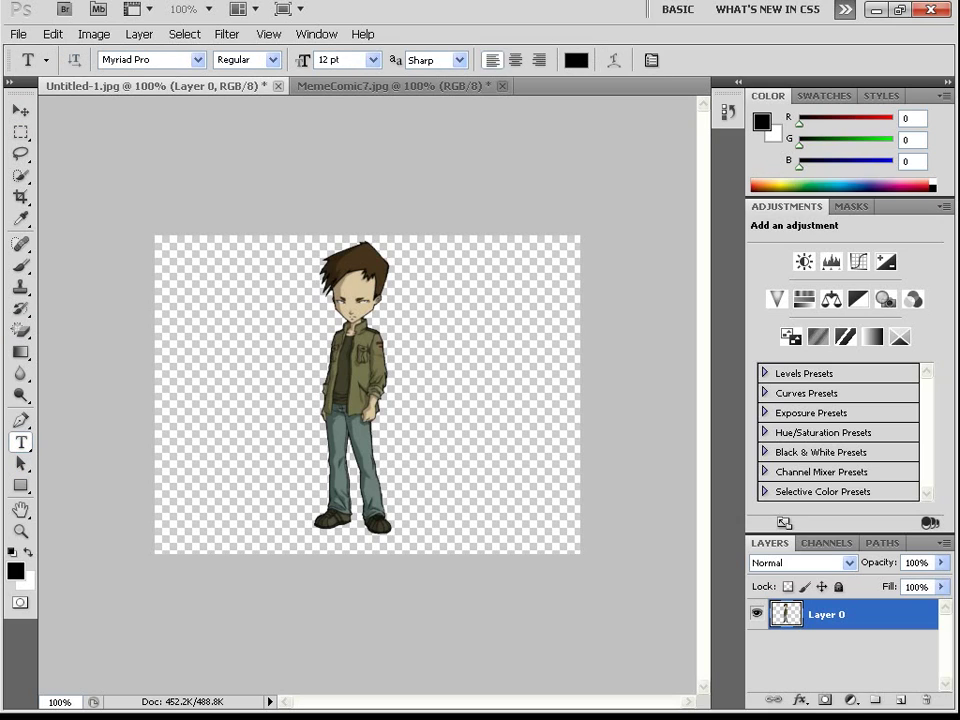
left_click_drag(258, 240, 485, 318)
left_click(198, 60)
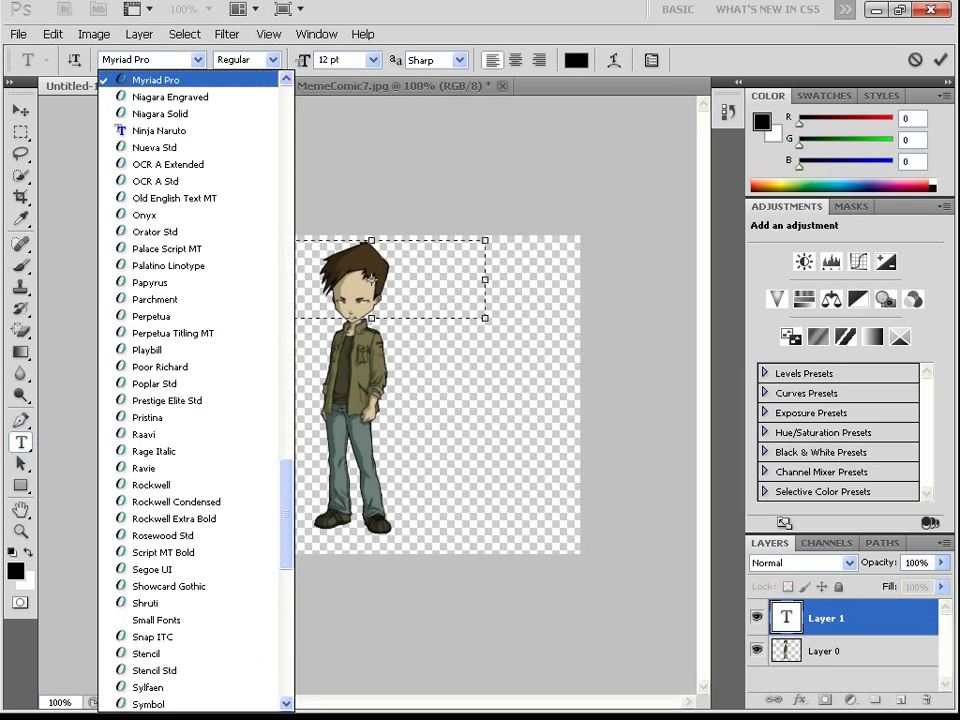
left_click(159, 130)
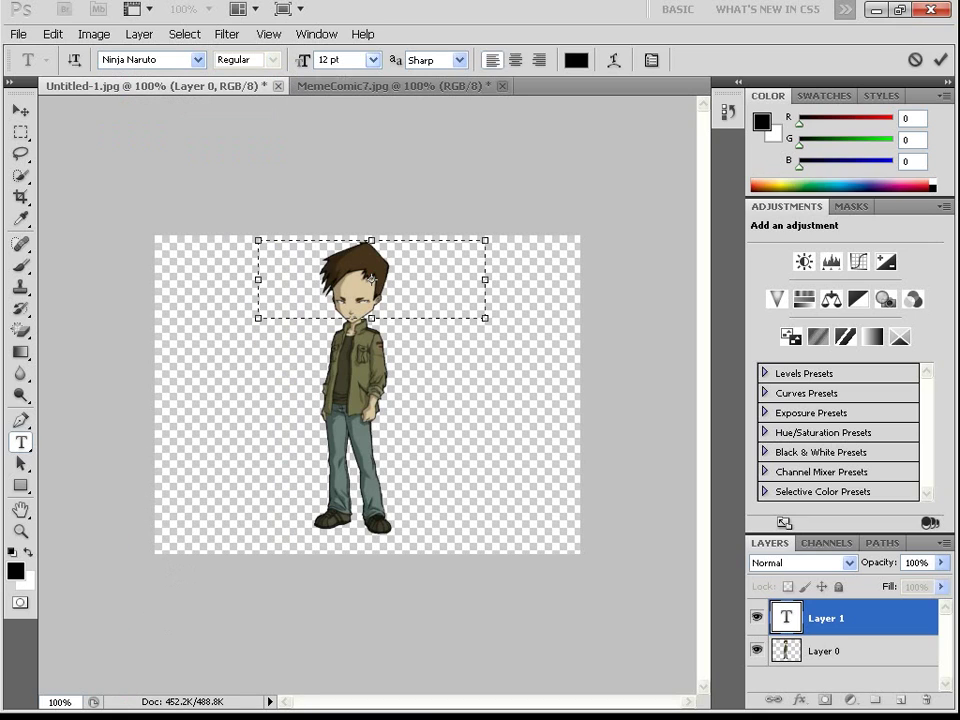
left_click(372, 60)
left_click(344, 214)
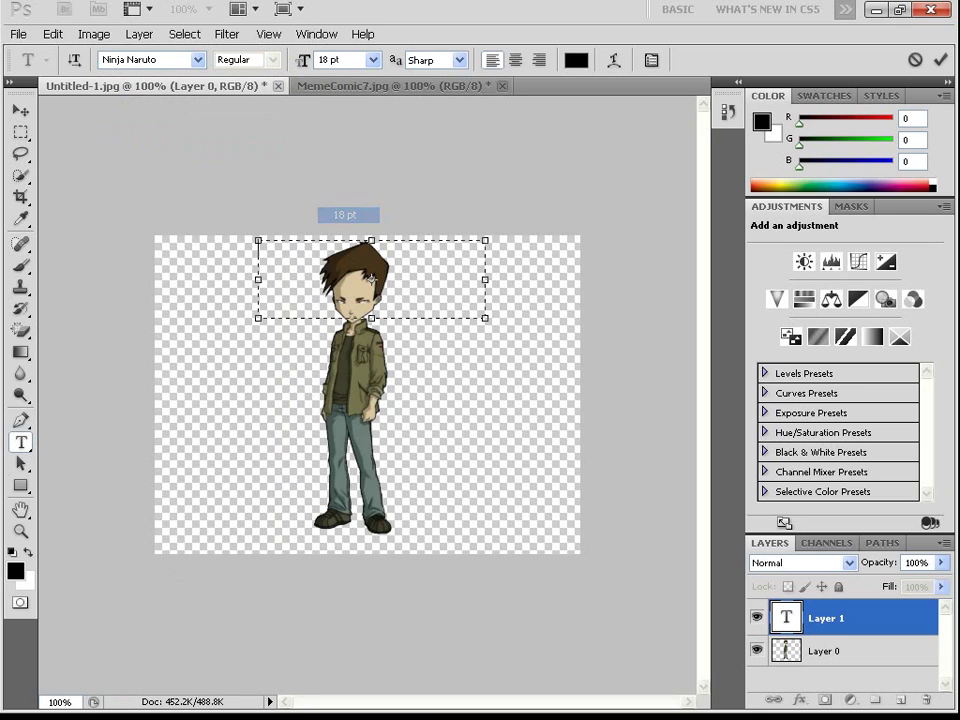
- Set the text color to red (fd0505) and enter "MONTOY" in the text box
left_click(576, 60)
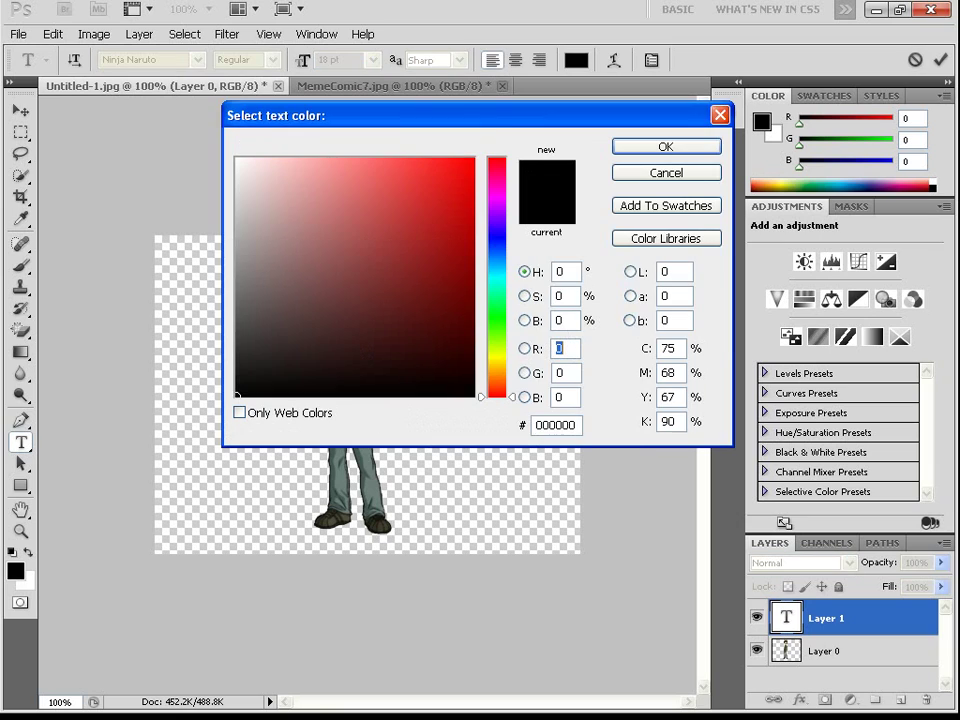
left_click(471, 161)
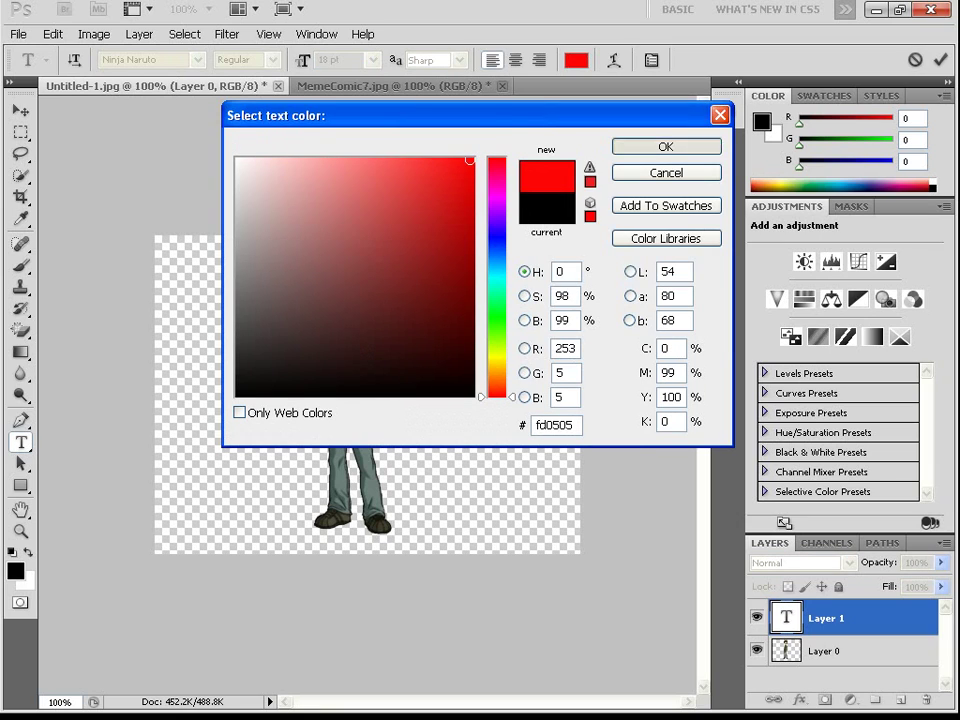
left_click(666, 147)
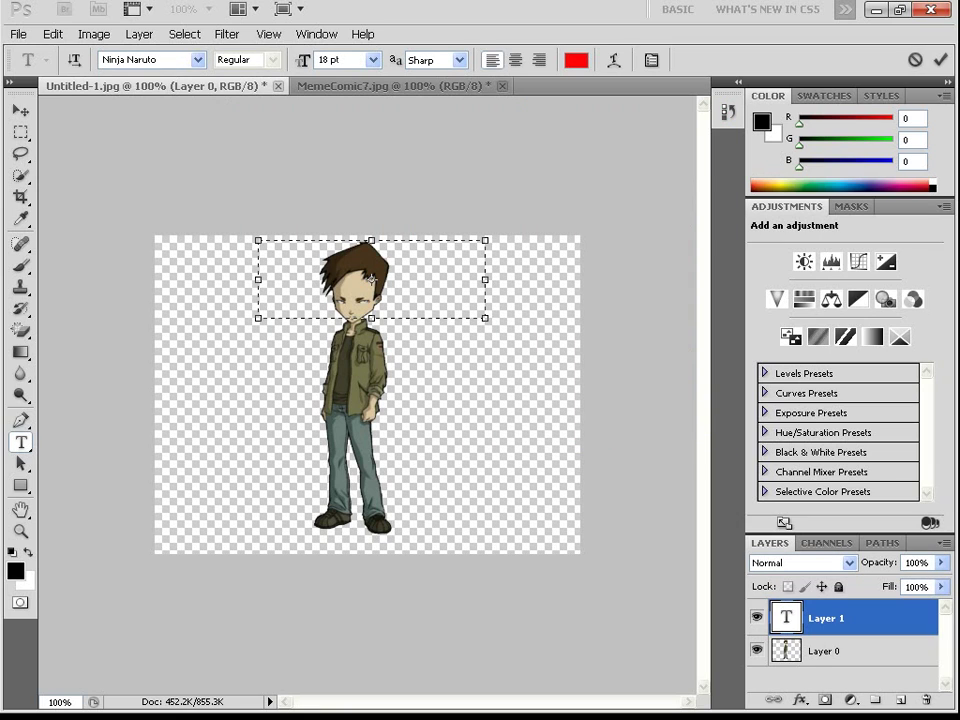
type("HOWDY")
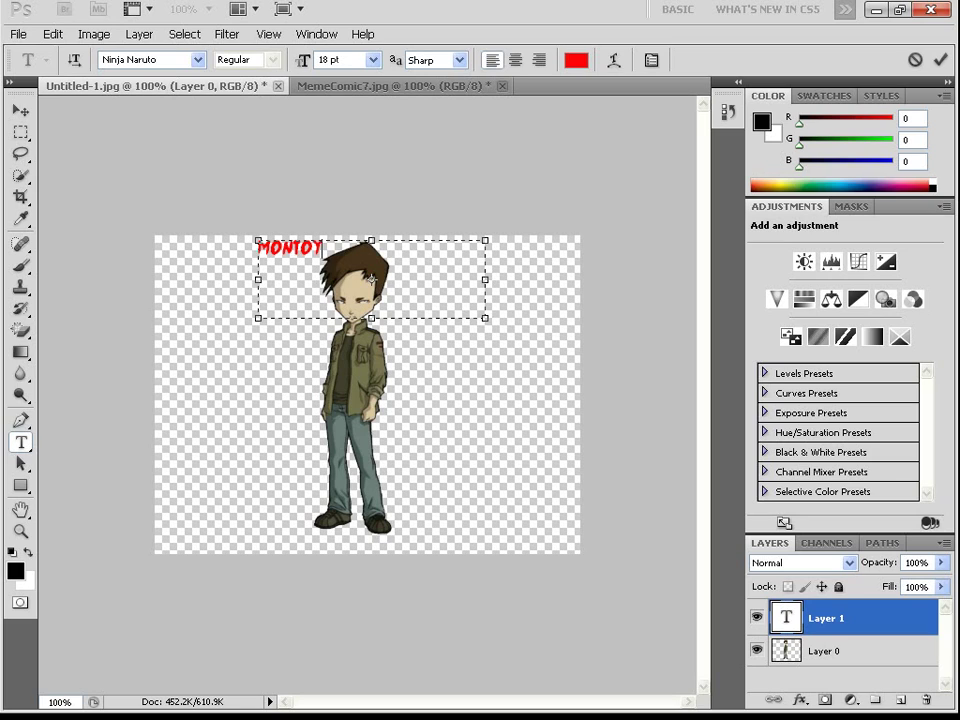
- Enlarge the MONTOY text to about 237% width and 245% height over the character's head and apply the transformation
key("ctrl+a")
left_click_drag(485, 318, 503, 330)
left_click(20, 109)
key("ctrl+t")
left_click_drag(400, 290, 351, 279)
left_click(20, 109)
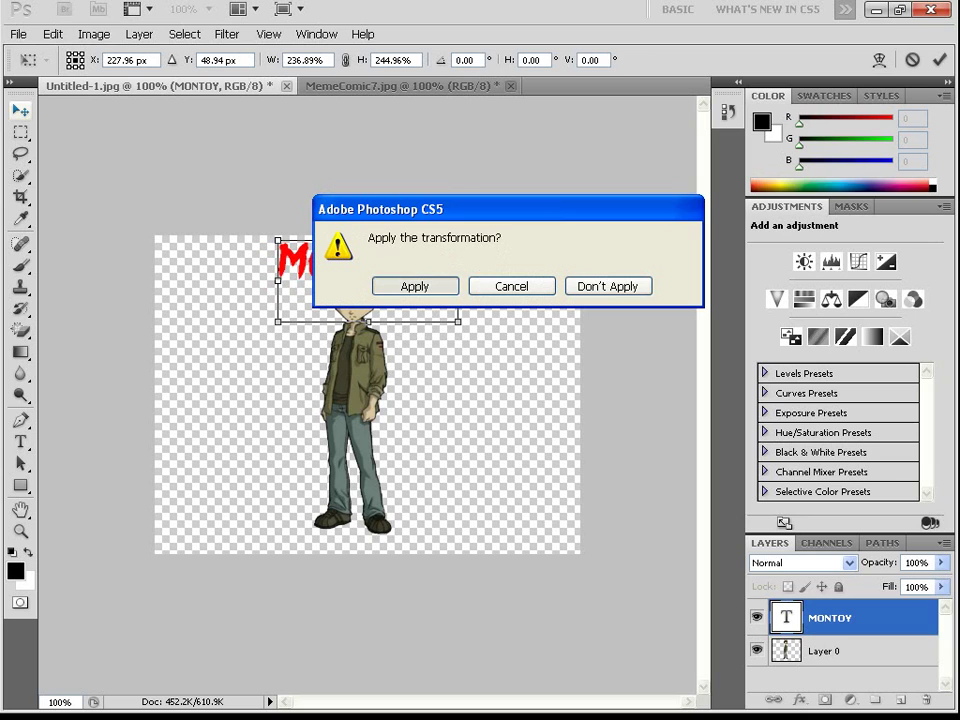
key("Return")
right_click(818, 612)
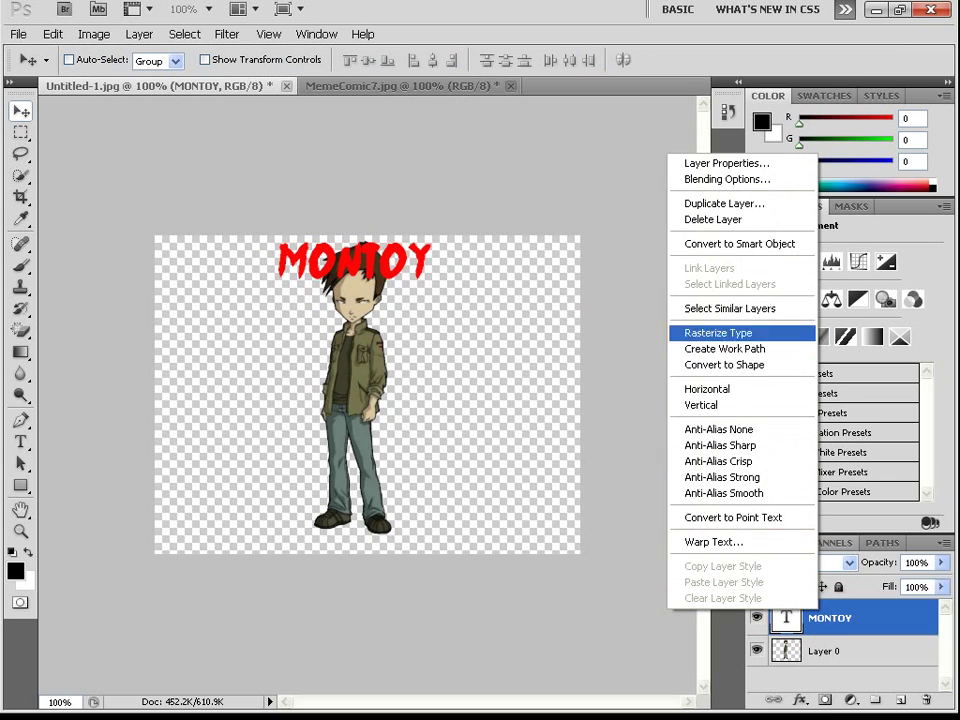
left_click(724, 203)
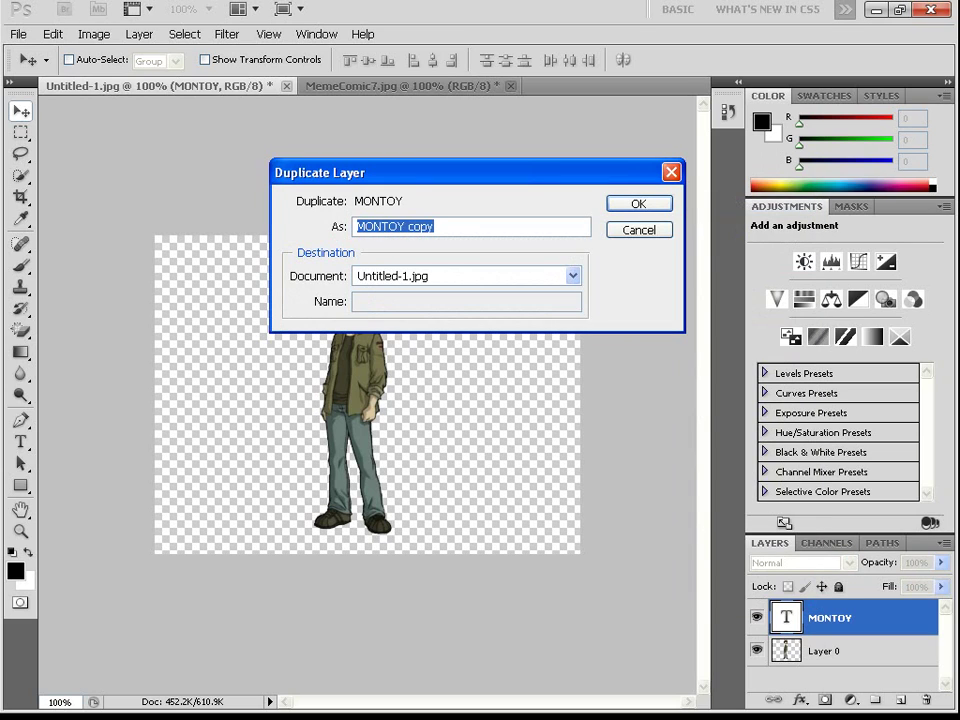
left_click(639, 230)
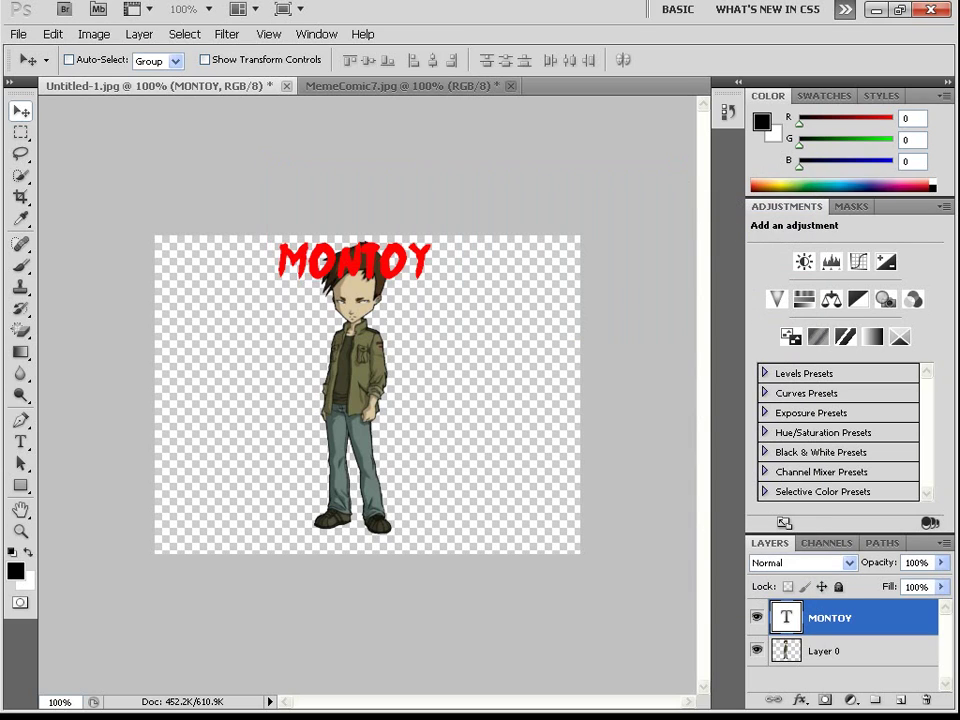
- Add red "MCJ" text at 18 pt beside the character's legs and shrink its text box around the letters
left_click(21, 442)
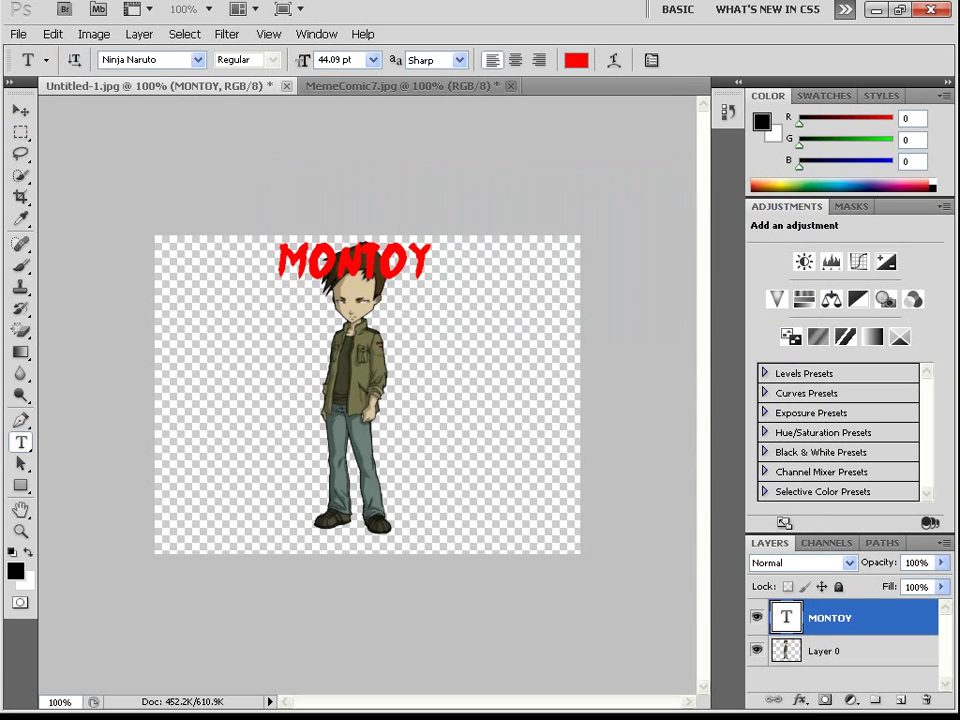
left_click_drag(260, 465, 480, 533)
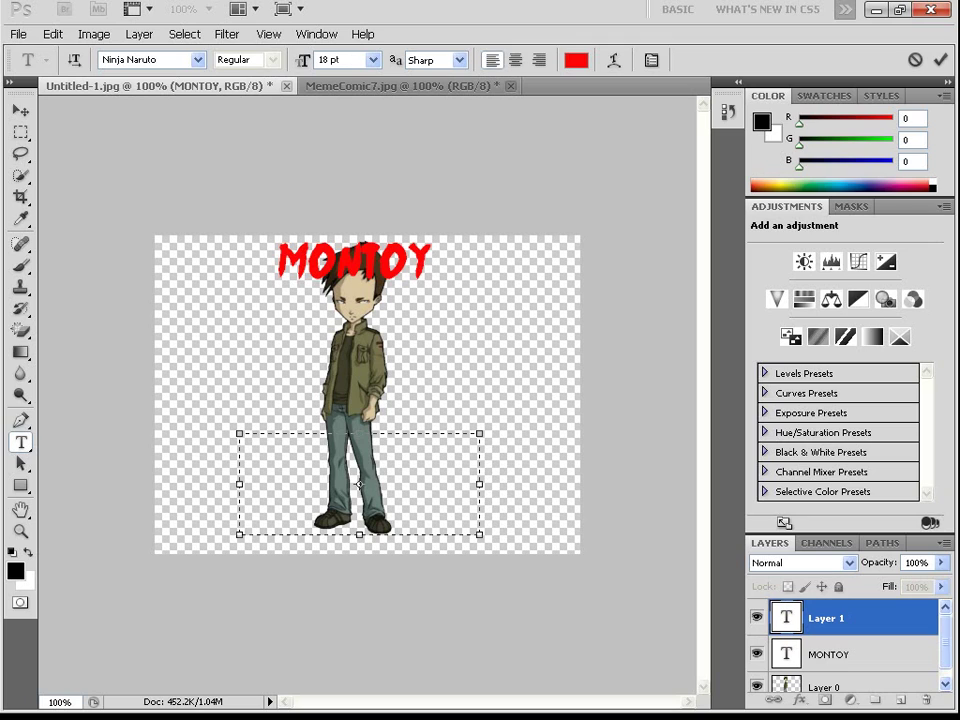
type("MCJ")
left_click_drag(480, 534, 289, 459)
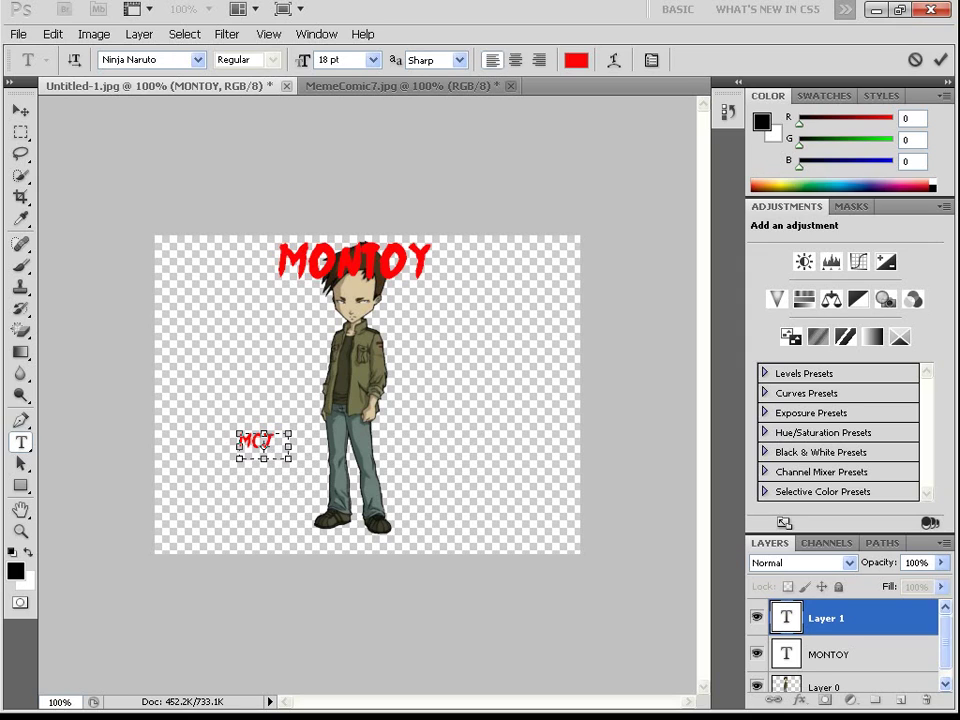
left_click(20, 110)
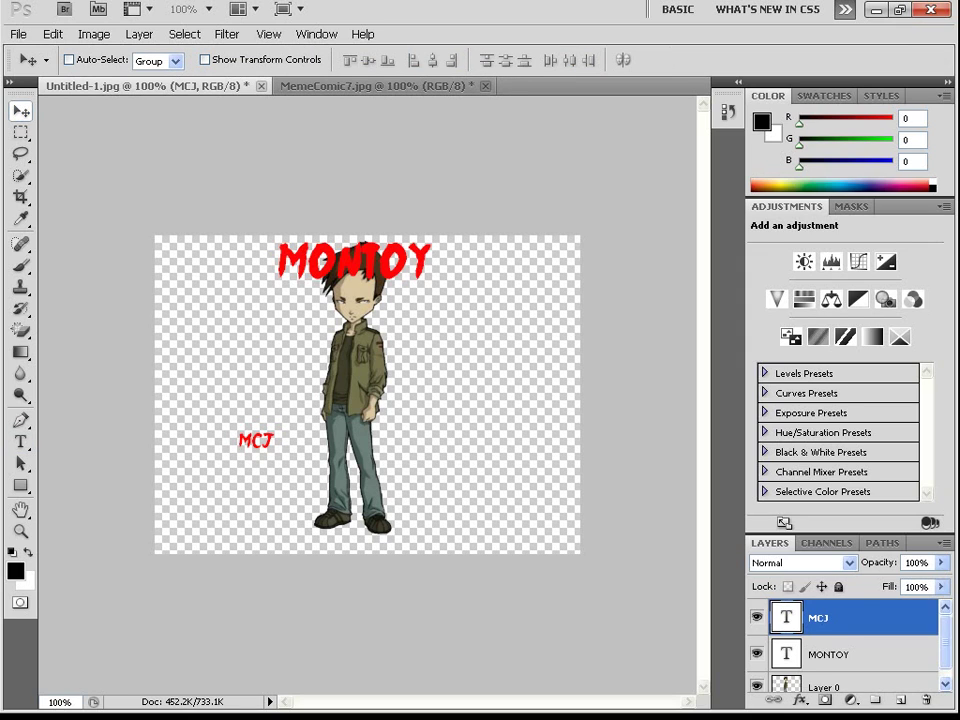
key("ctrl+t")
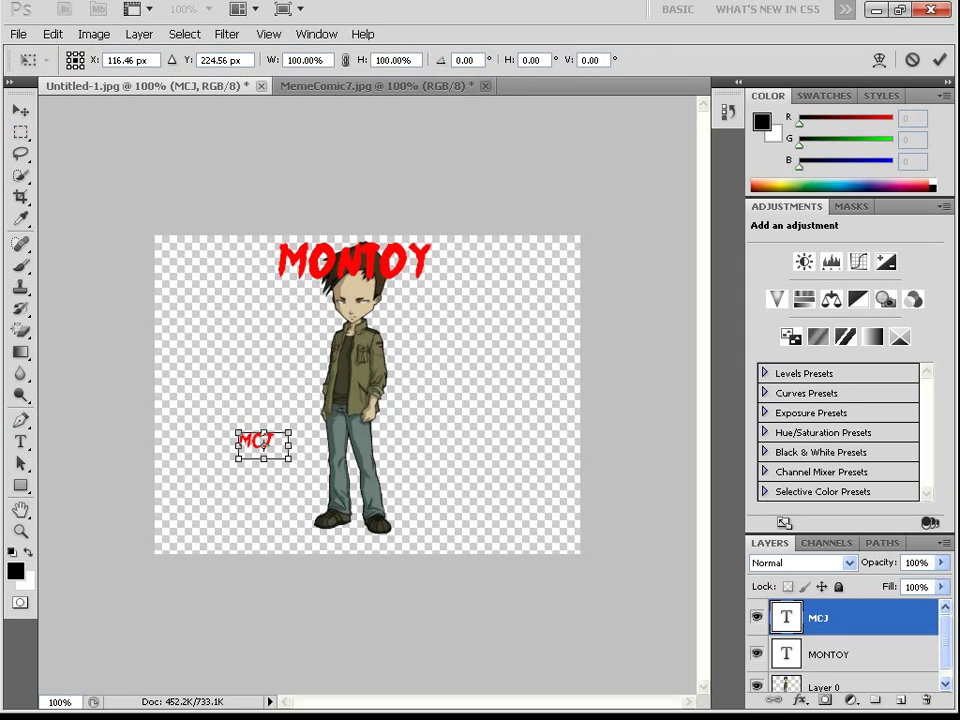
left_click(94, 34)
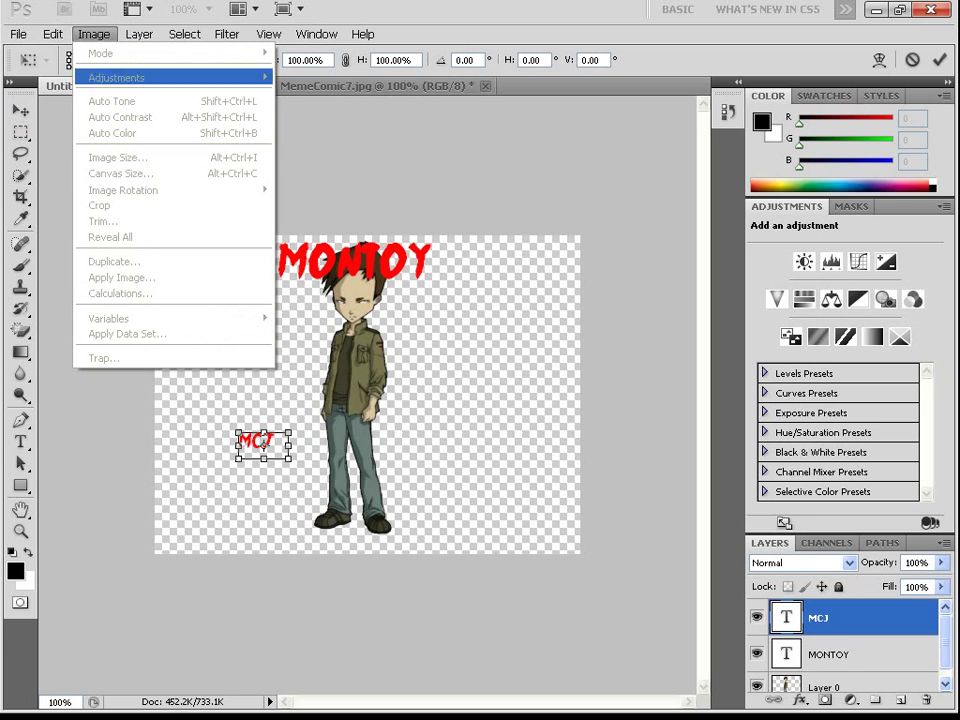
left_click(21, 132)
key("v")
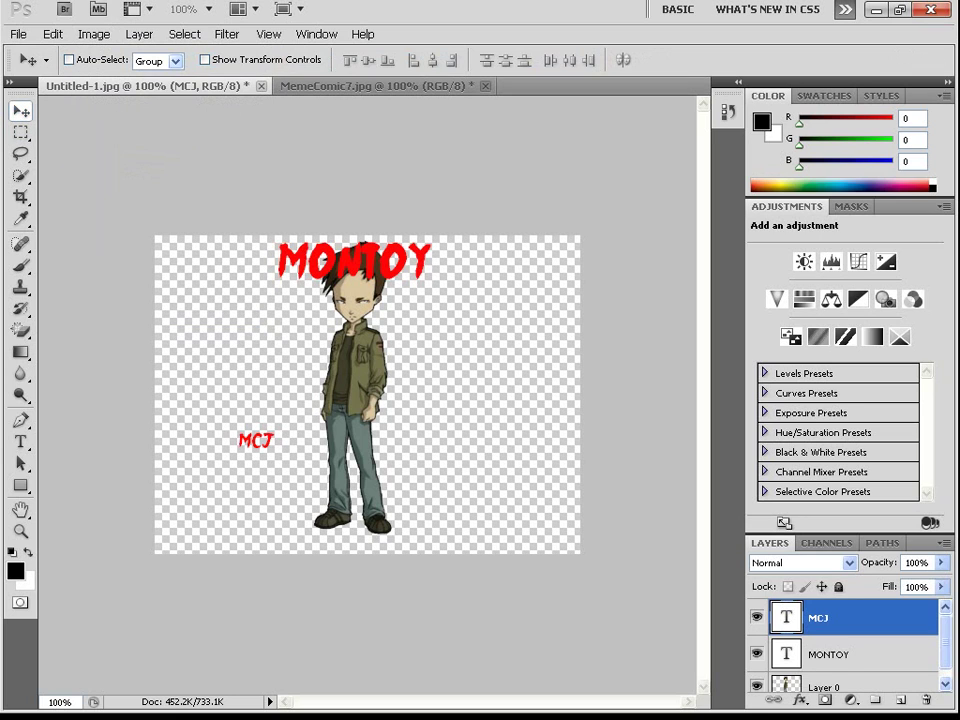
key("alt+i")
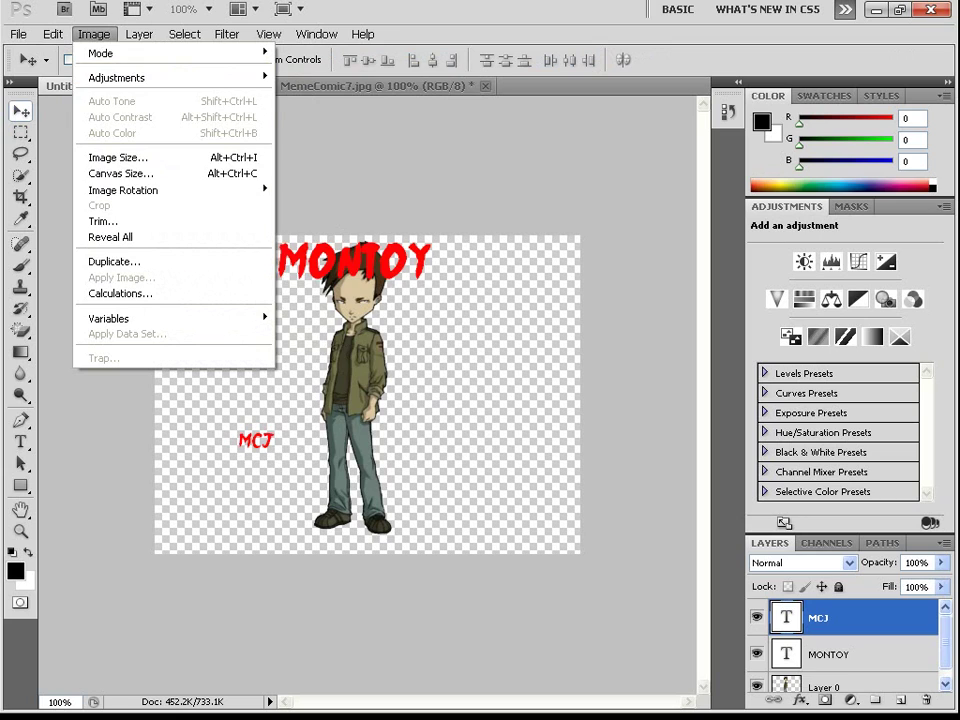
key("Escape")
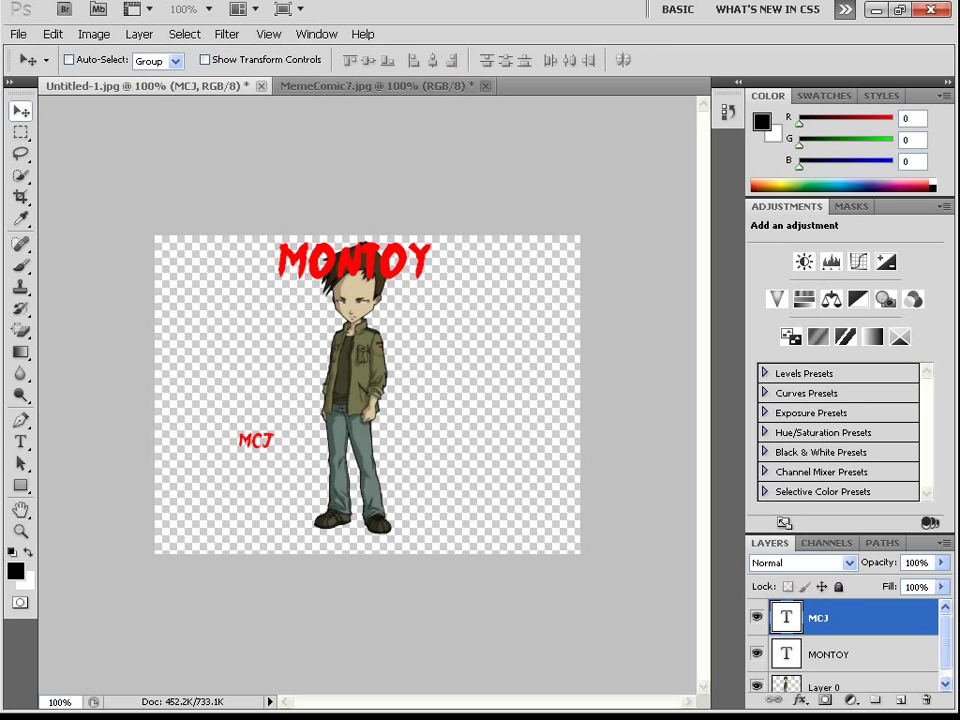
- Move the MCJ text over the character's feet, enlarge it to about 488% width and 471% height with Free Transform, and apply it
left_click_drag(256, 440, 317, 478)
left_click(94, 34)
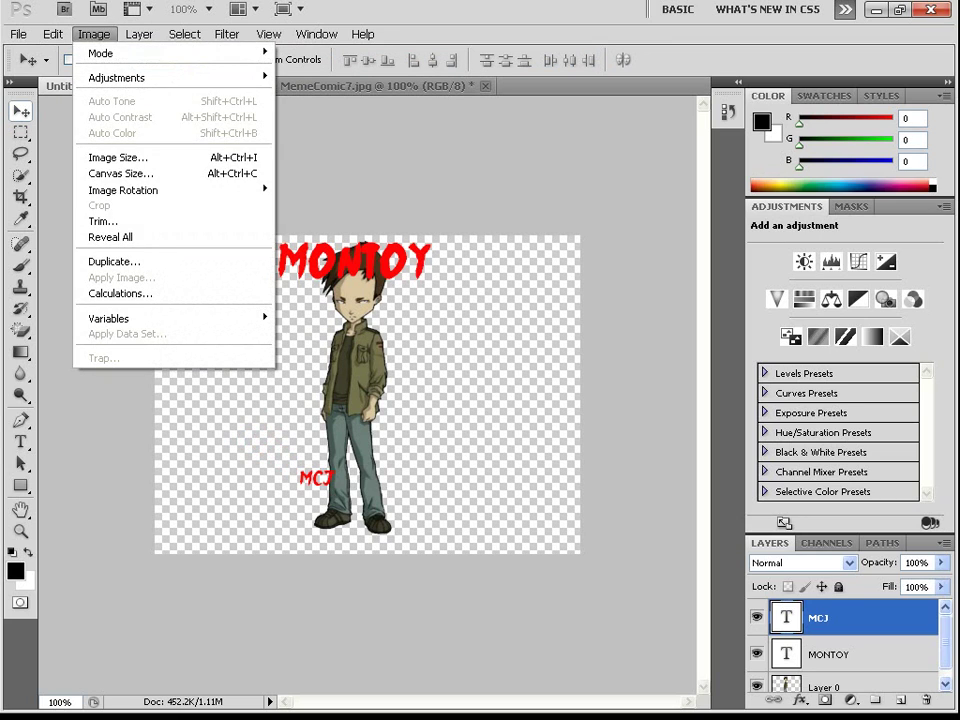
mouse_move(117, 77)
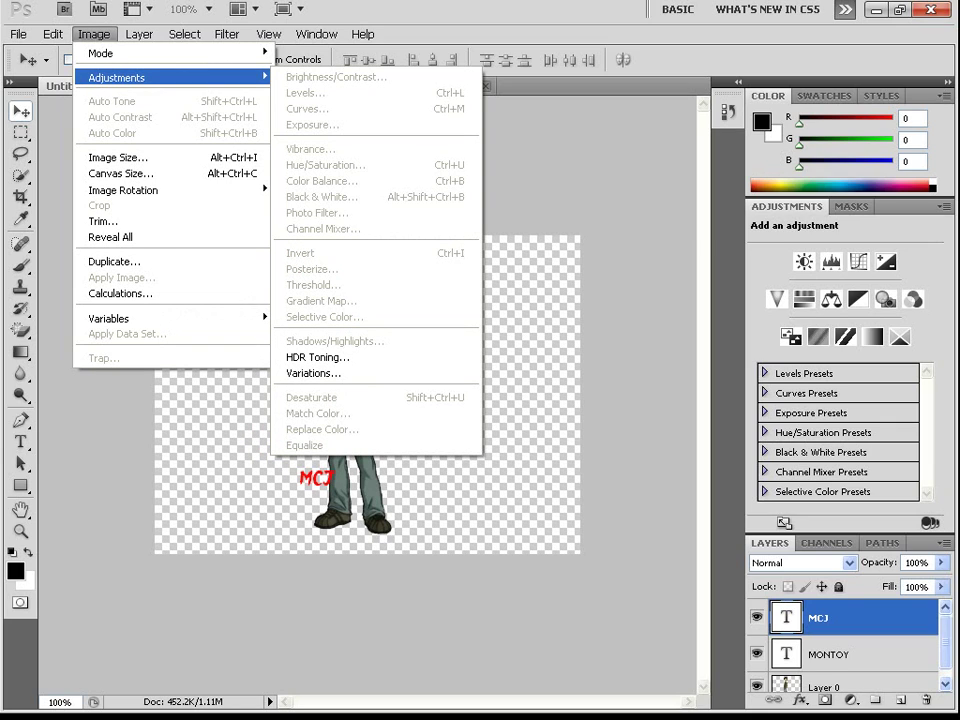
mouse_move(101, 53)
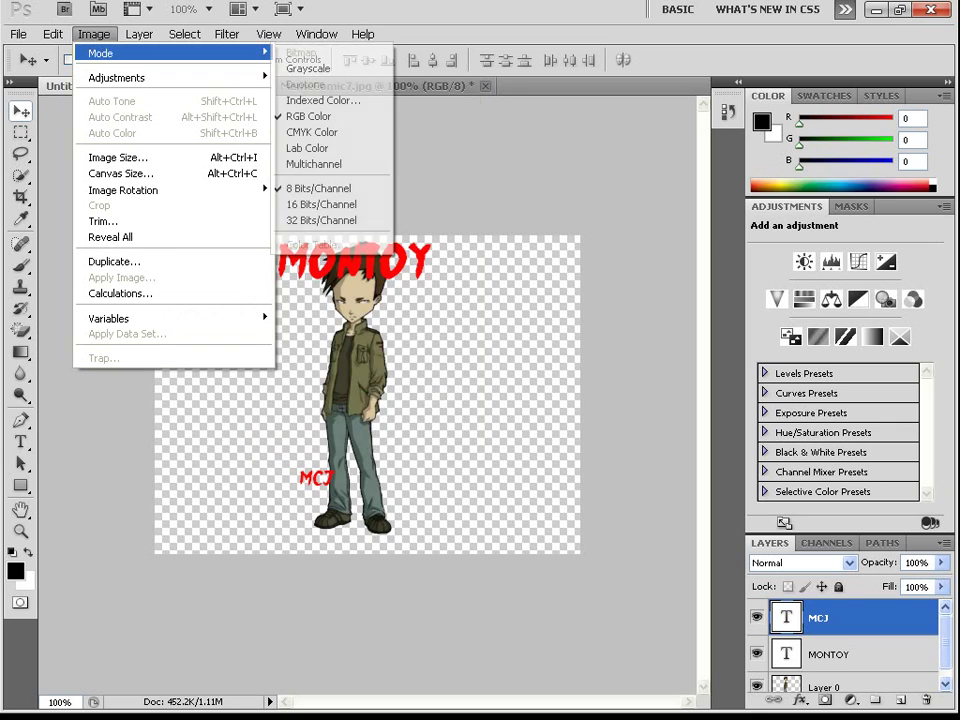
key("Left")
key("Left")
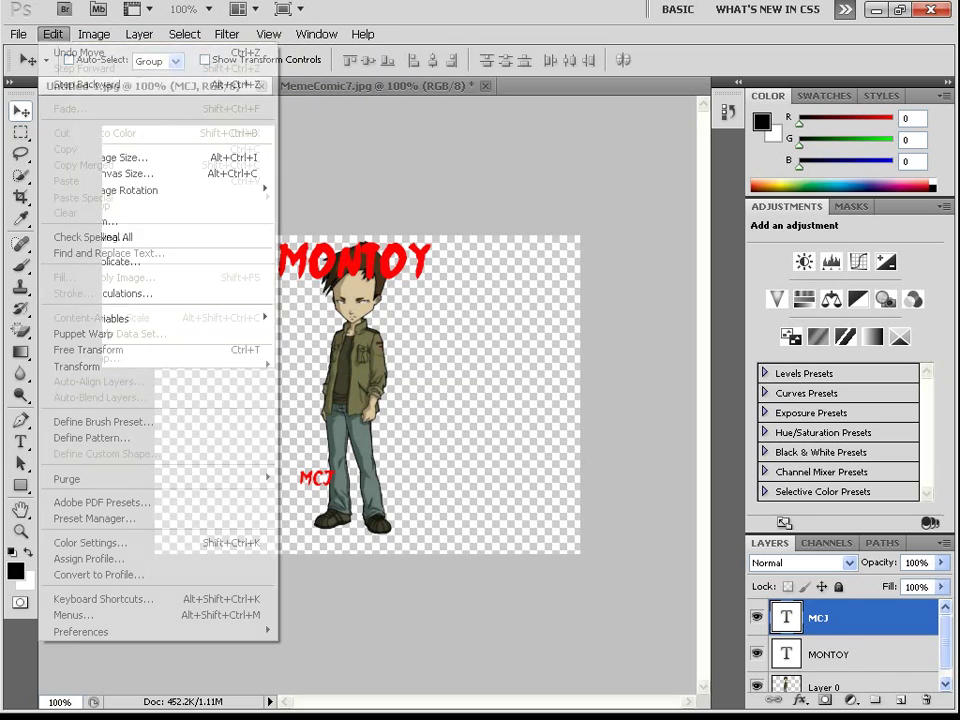
key("Down")
key("Down")
key("Down")
key("Down")
key("Down")
key("Down")
key("Down")
key("Down")
key("Down")
key("Down")
key("Down")
key("Down")
key("Down")
key("Down")
key("Down")
key("Down")
key("Down")
key("Down")
key("Up")
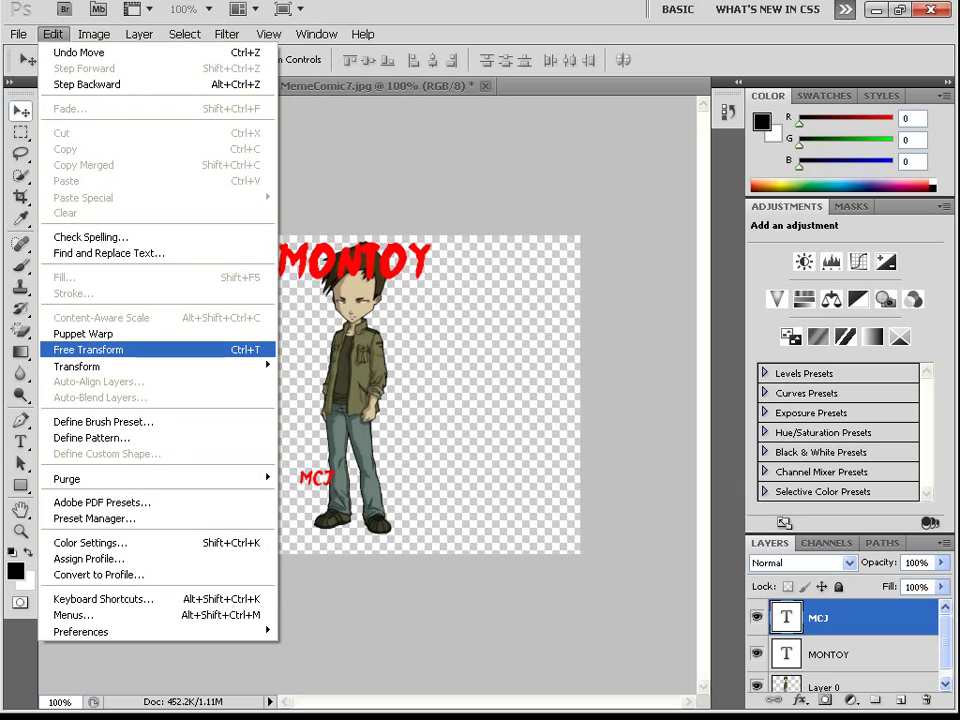
left_click(88, 350)
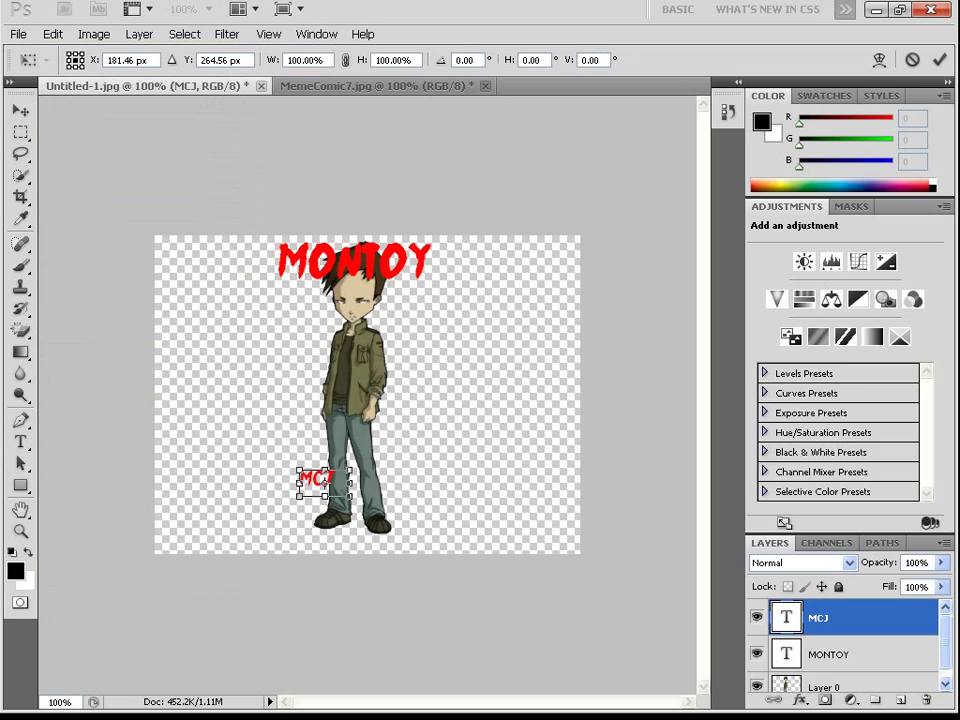
left_click_drag(322, 482, 571, 618)
left_click_drag(480, 562, 430, 529)
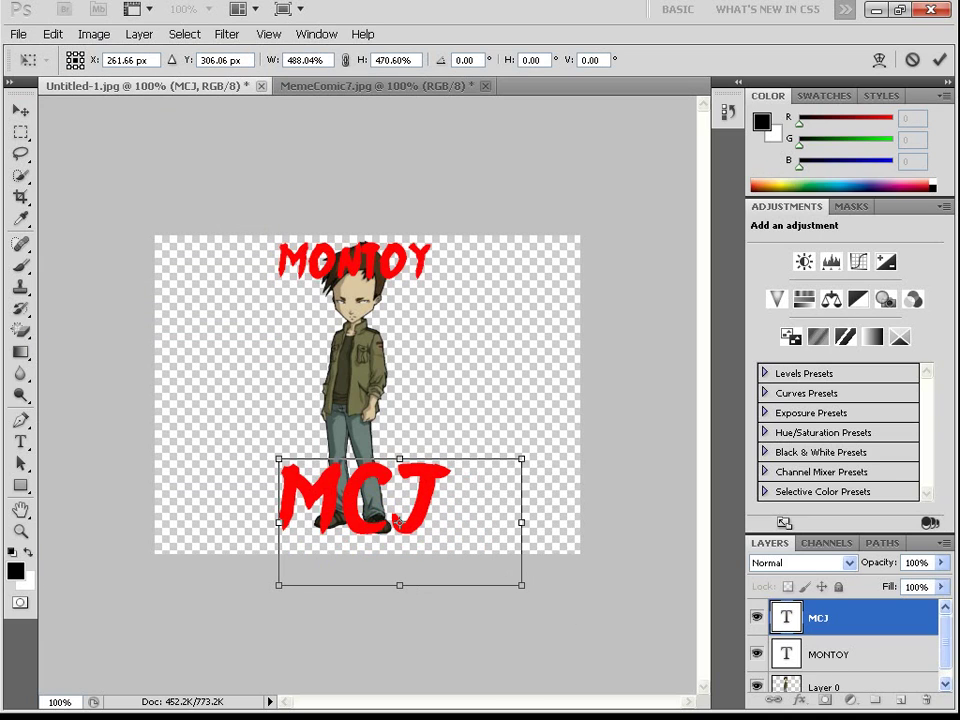
left_click(20, 110)
left_click(414, 284)
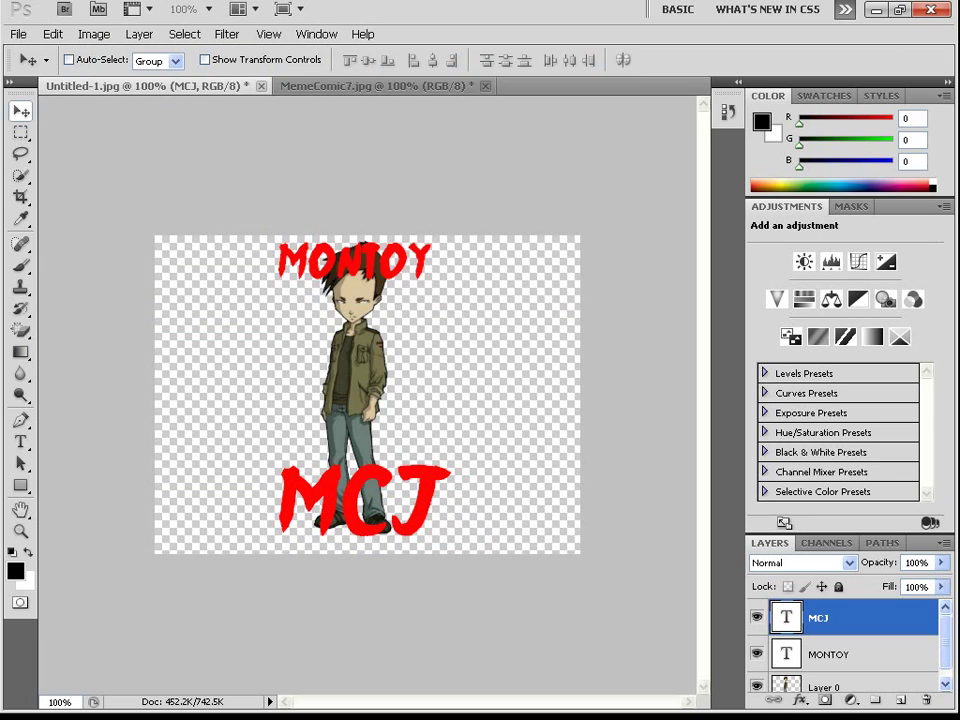
- Draw a text box in the empty area to the right of the character, enter "TEKAN CTRL TAHAN", and clear the text
scroll(848, 648, "down", 1)
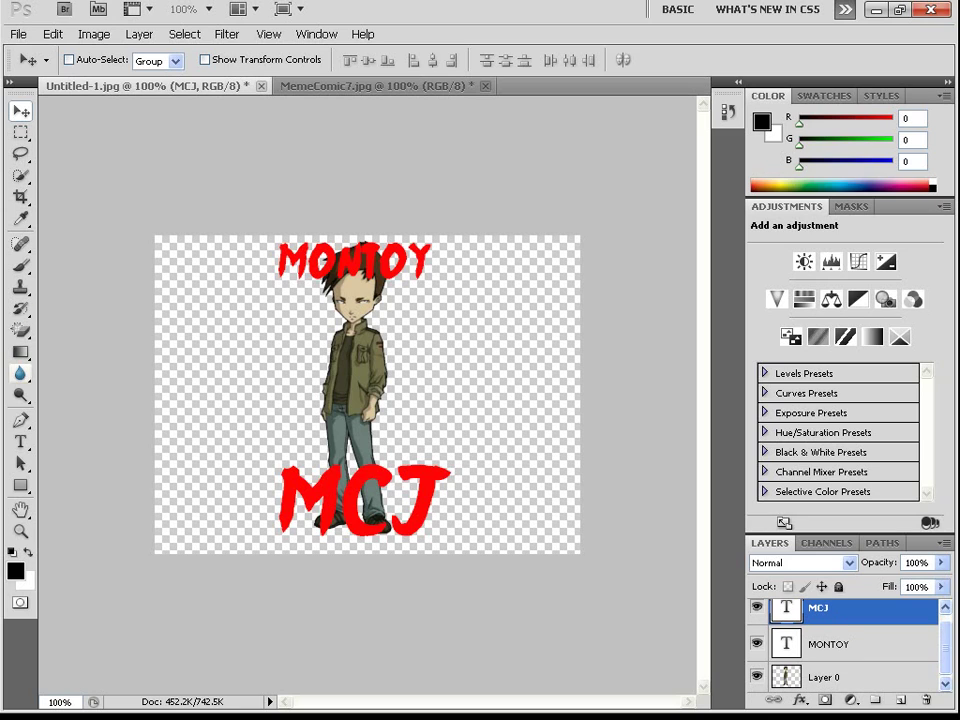
left_click(20, 441)
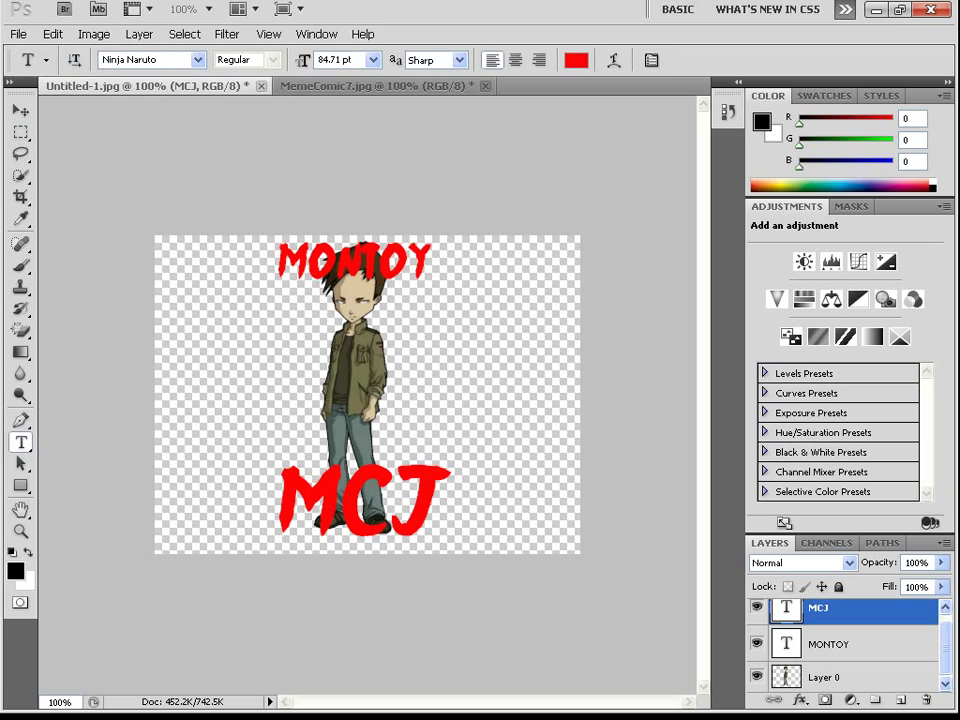
left_click_drag(443, 322, 579, 433)
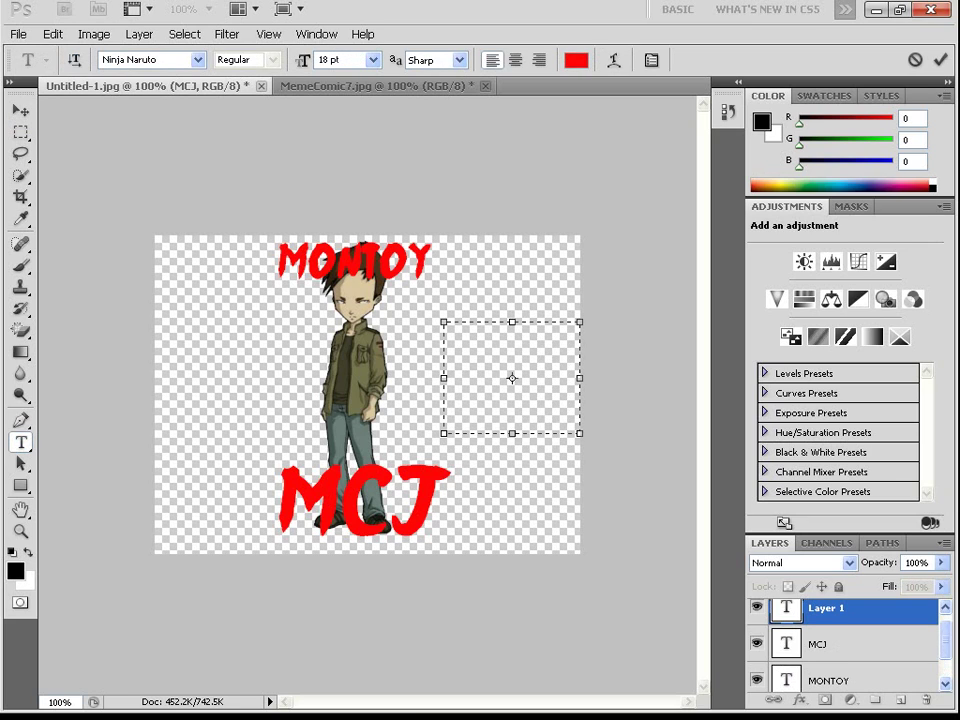
type("TEKAN CTRL")
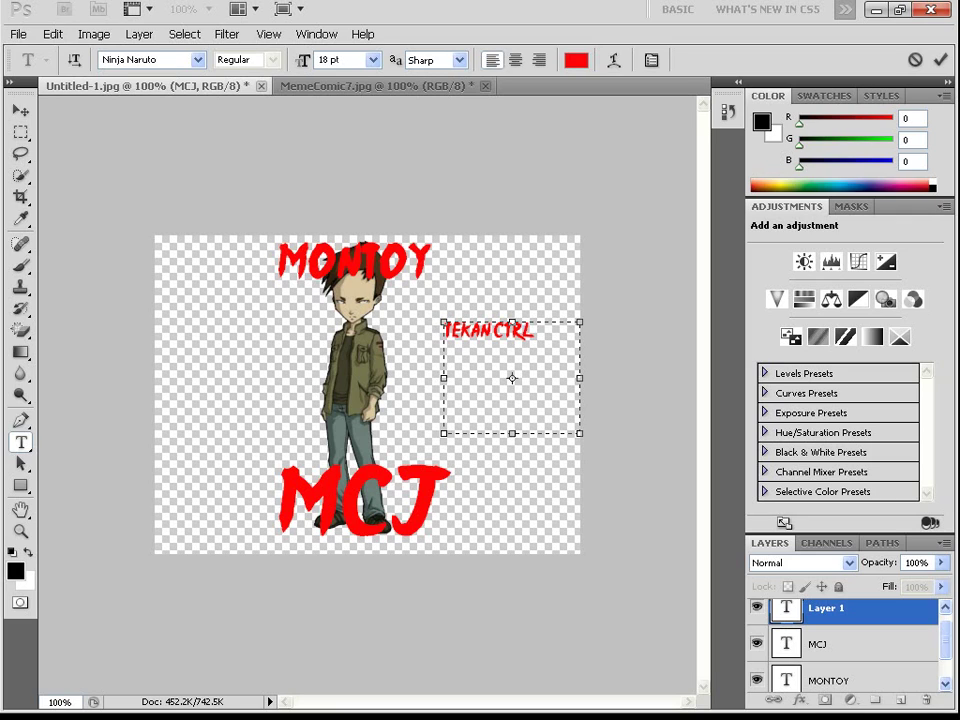
type(" TAHAN")
key("ctrl+a")
key("BackSpace")
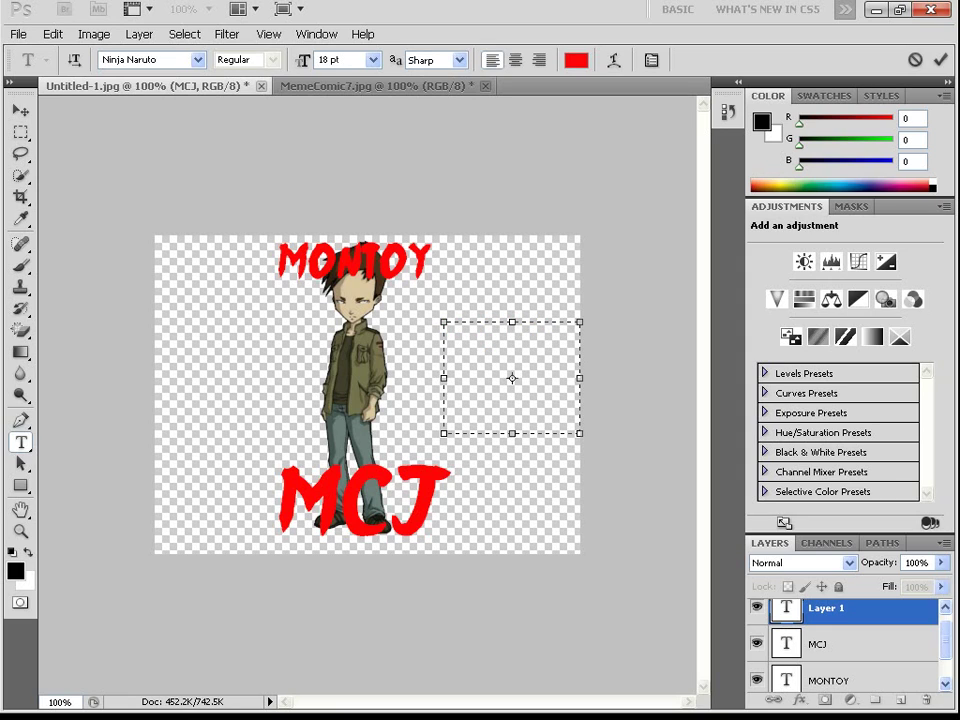
- Select the MCJ, MONTOY and Layer 0 layers together
scroll(850, 645, "up", 1)
scroll(850, 645, "down", 1)
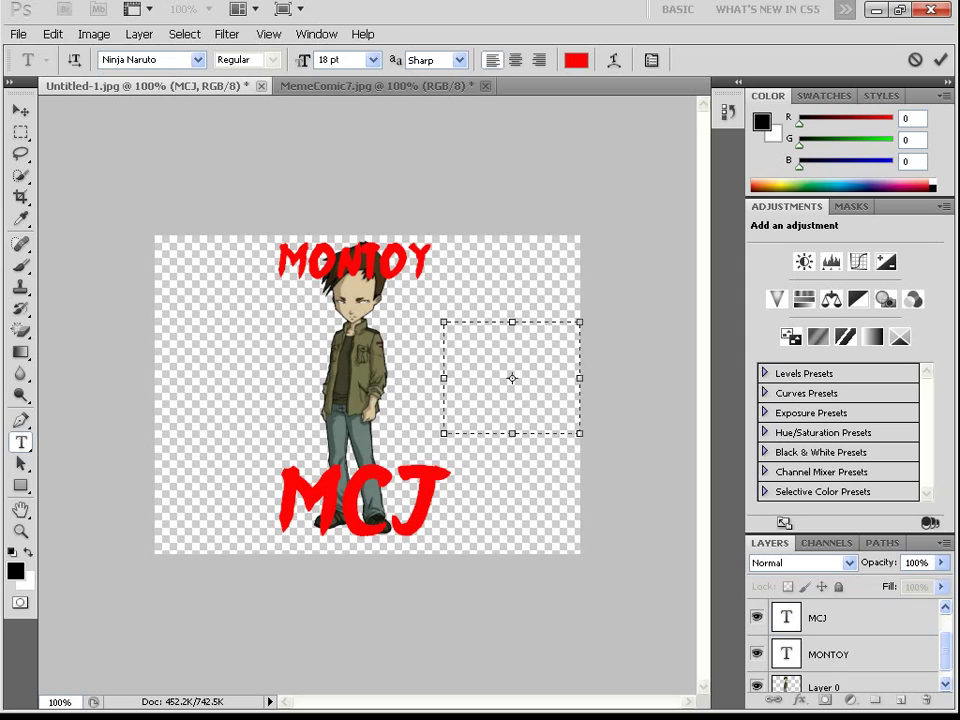
scroll(850, 645, "up", 1)
left_click(850, 618)
left_click(850, 654)
scroll(850, 650, "down", 2)
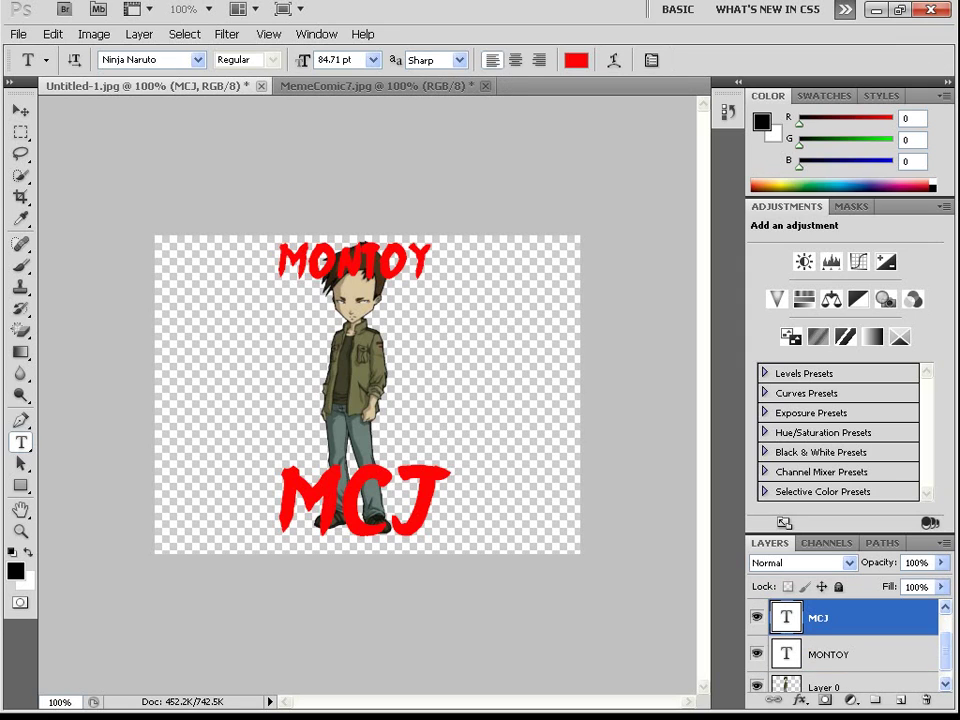
left_click(850, 644, "ctrl")
key("shift+alt+bracketleft")
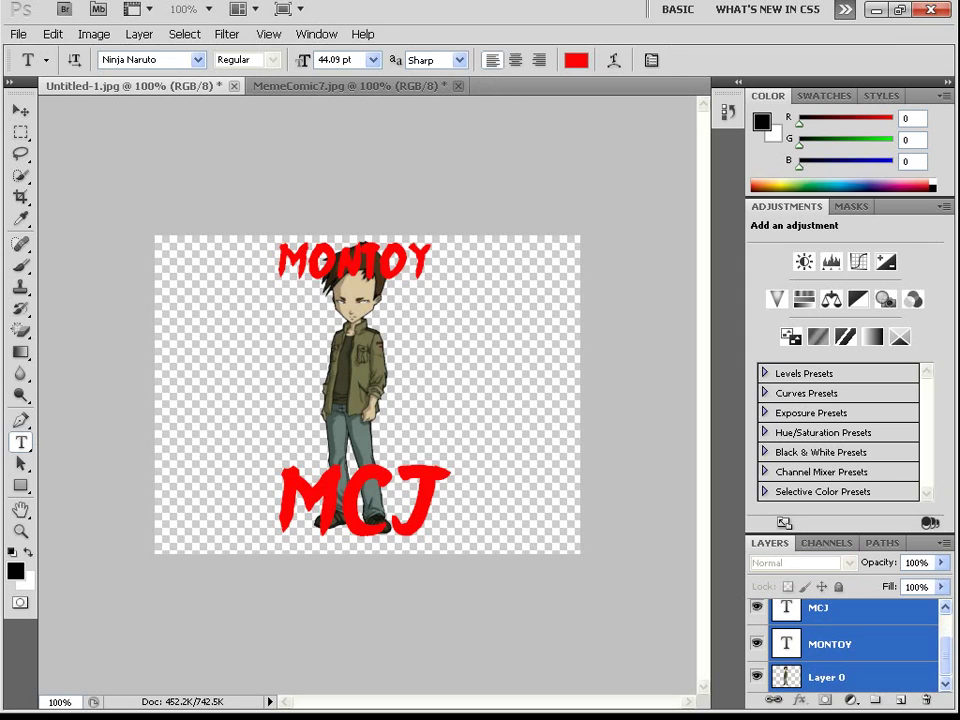
scroll(850, 645, "up", 1)
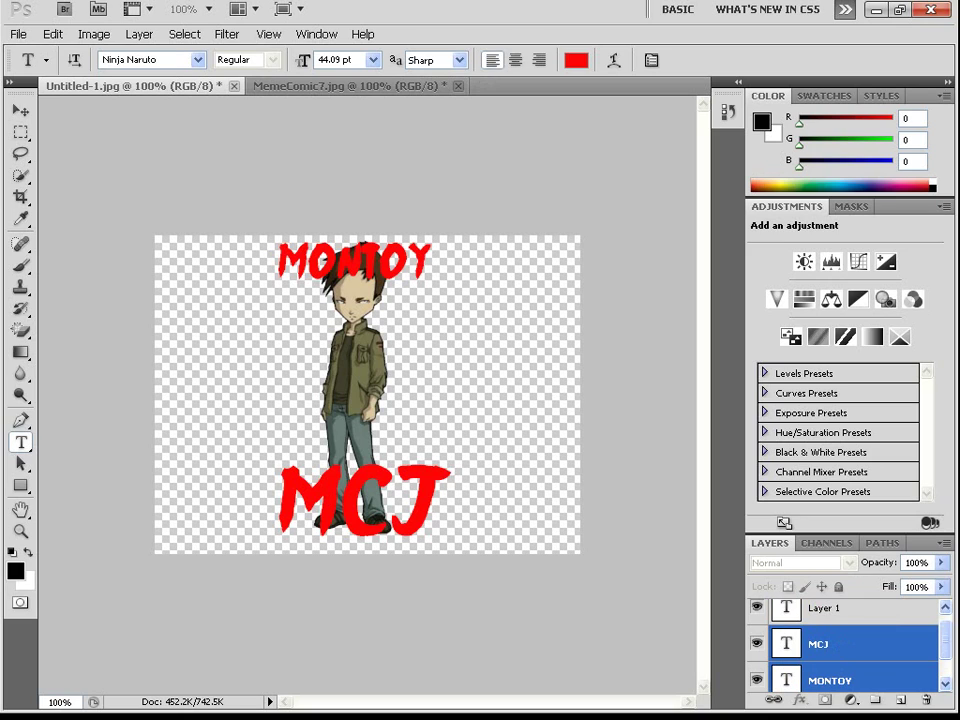
left_click(507, 358)
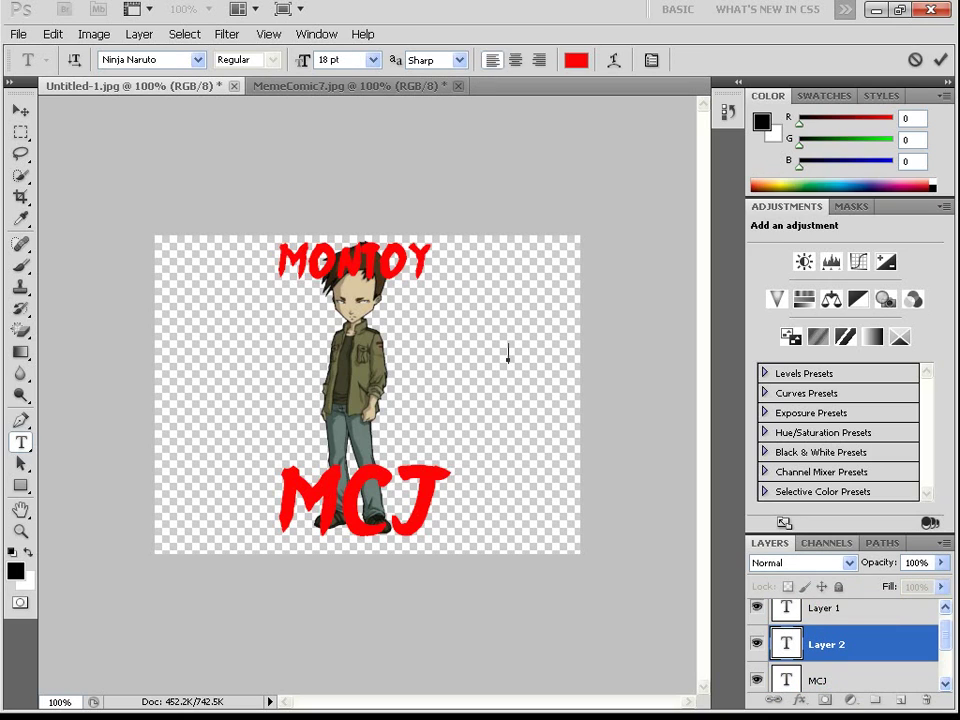
key("ctrl+Return")
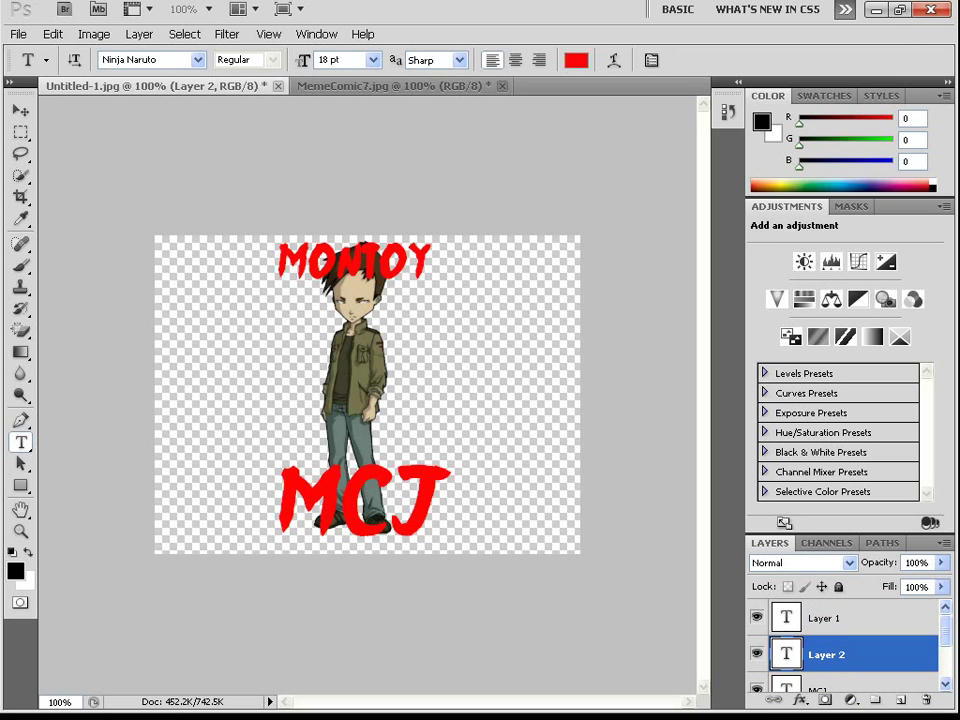
right_click(838, 655)
left_click(688, 278)
key("Return")
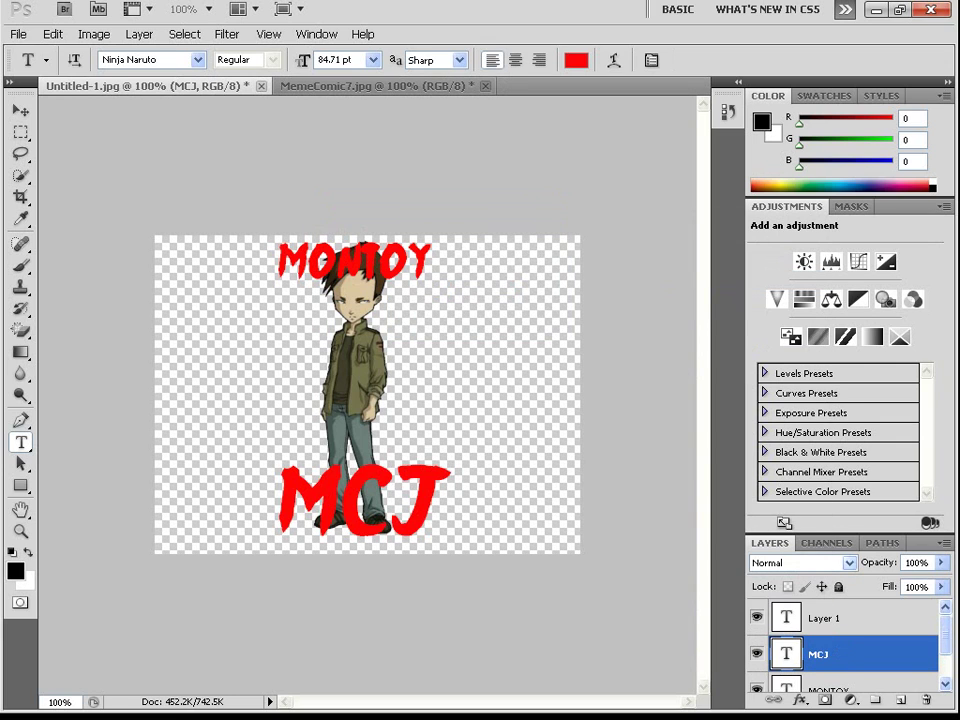
- Delete the empty Layer 1 text layer above MCJ
right_click(824, 618)
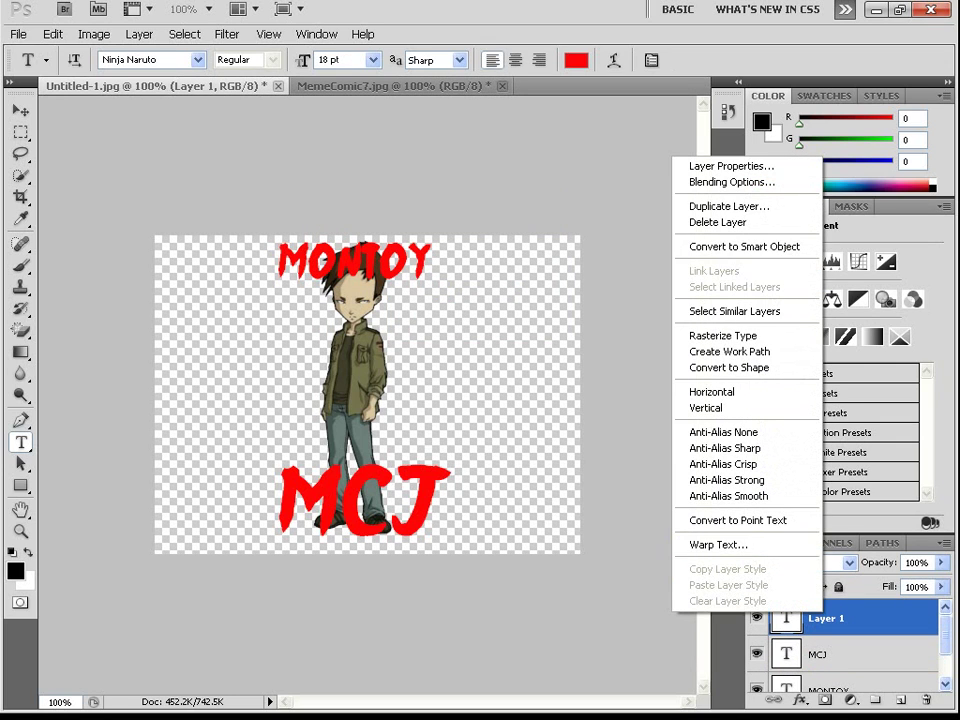
key("Escape")
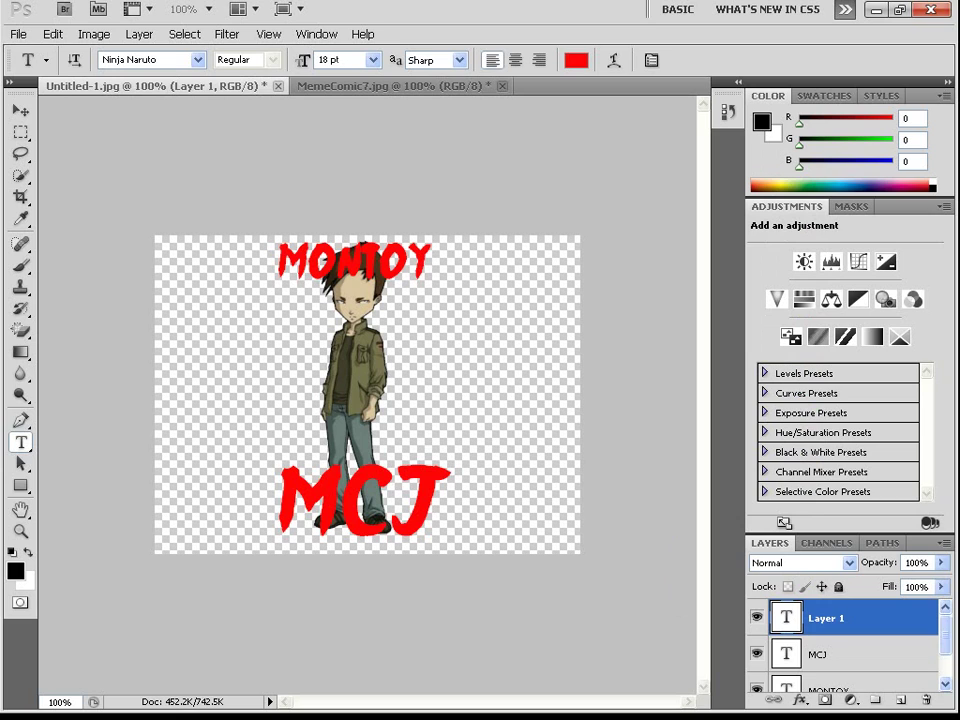
right_click(824, 618)
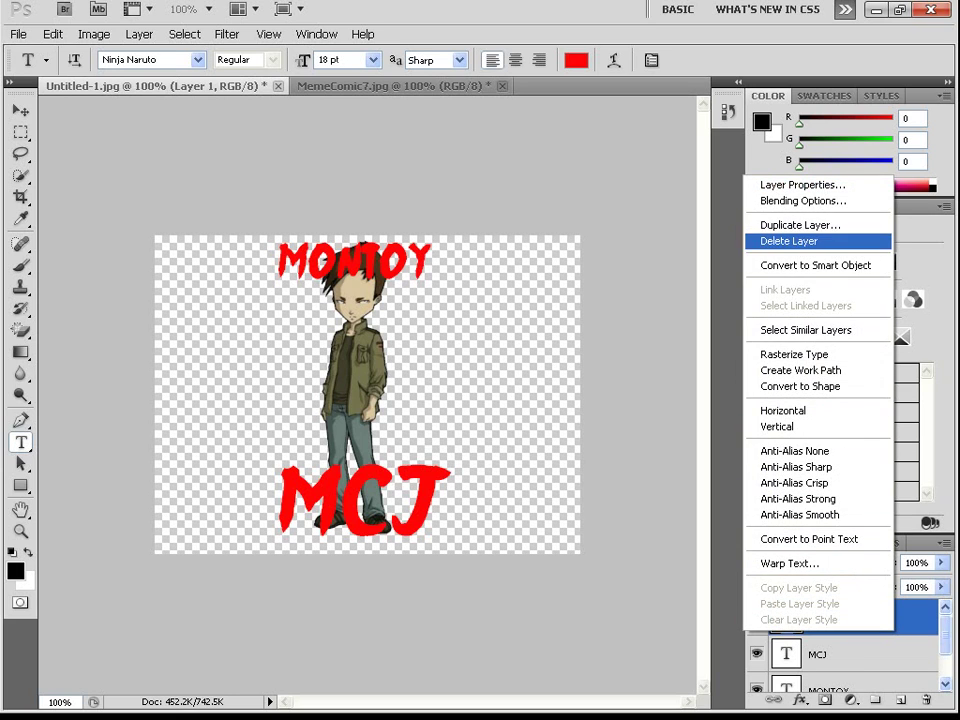
left_click(790, 241)
key("Return")
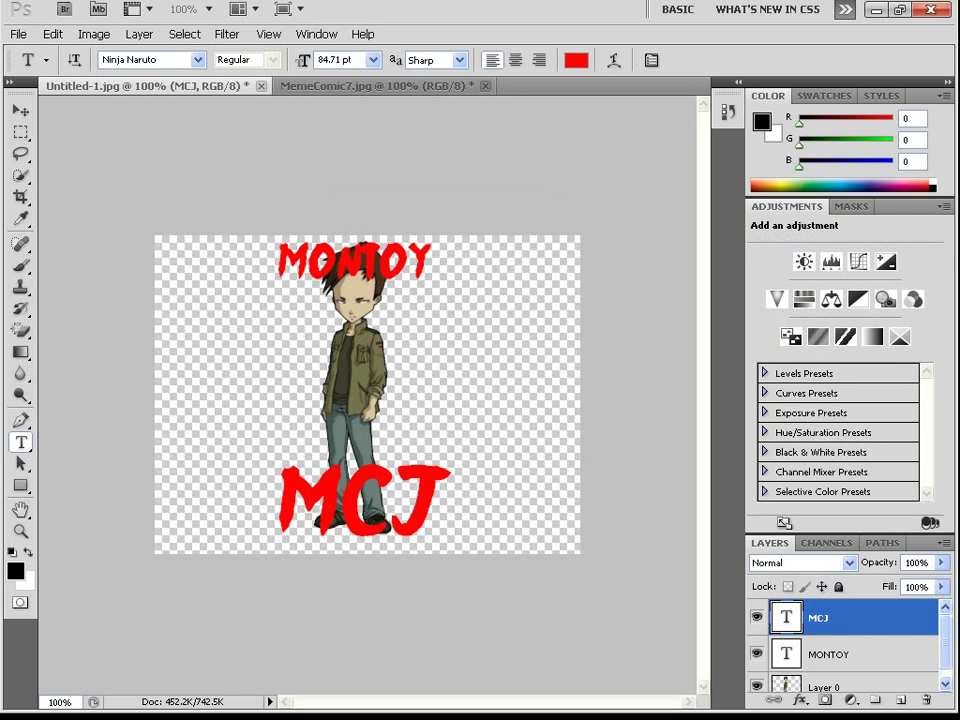
- Draw a text box in the empty area to the right of the character and enter "TEKAN CTRL SAMBL KLIK"
left_click_drag(505, 388, 580, 424)
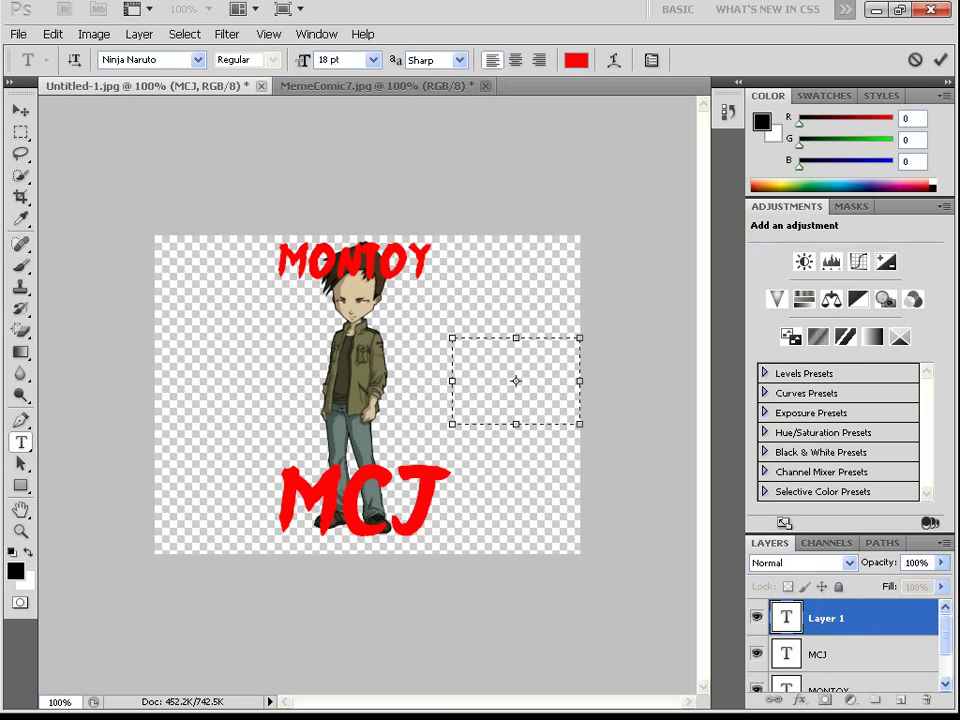
type("N")
key("BackSpace")
key("BackSpace")
key("BackSpace")
type("TEKAN CTRL SAMB")
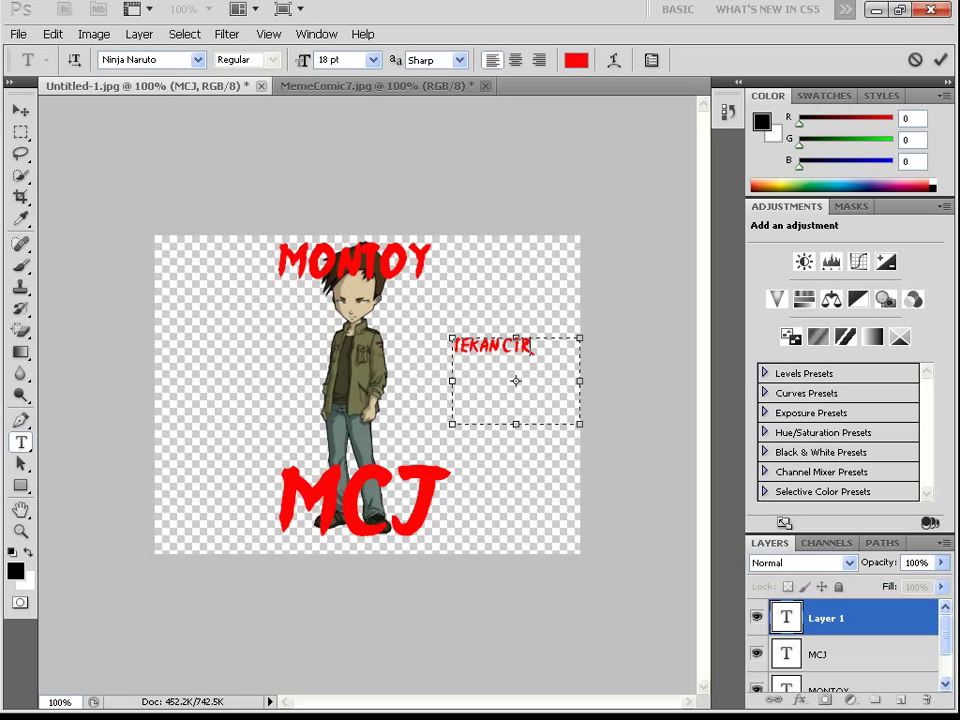
type("L KLIK")
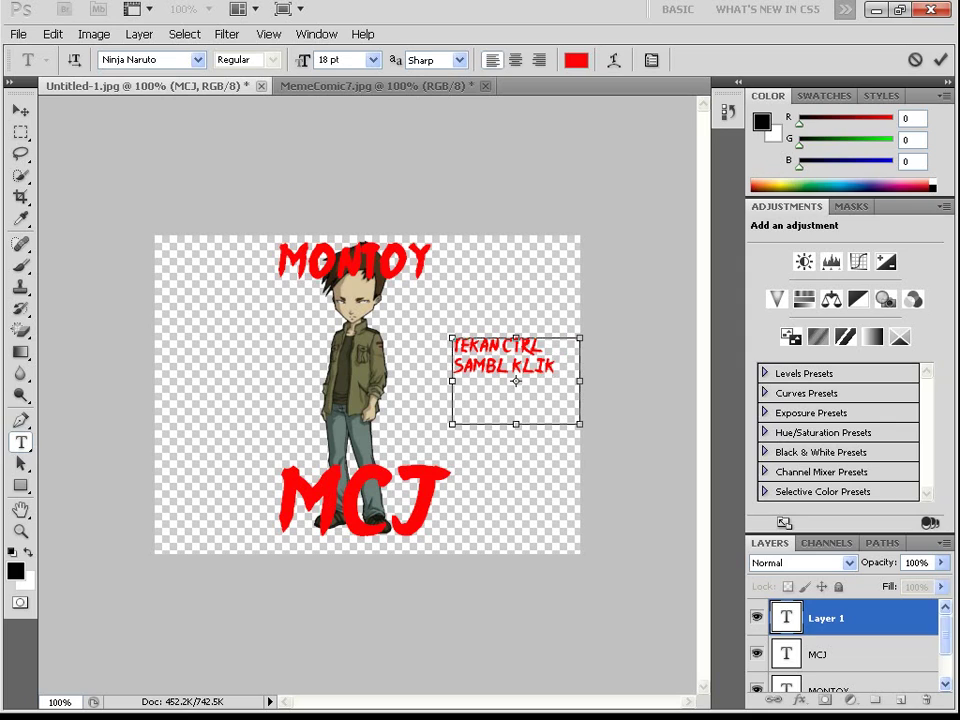
- Replace the note beside the character with "JIKA SUDAH TEKAN CTRL + E", remove the plus sign, and clear the text
key("ctrl+a")
type("JIKA SUDAH")
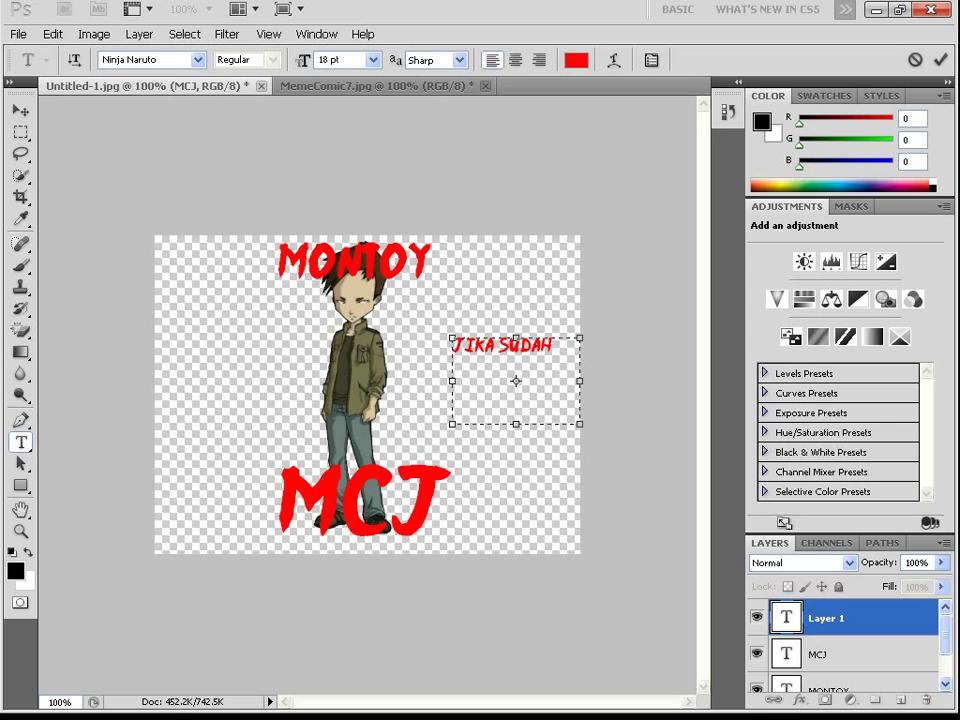
type(" TEKAN CTRL")
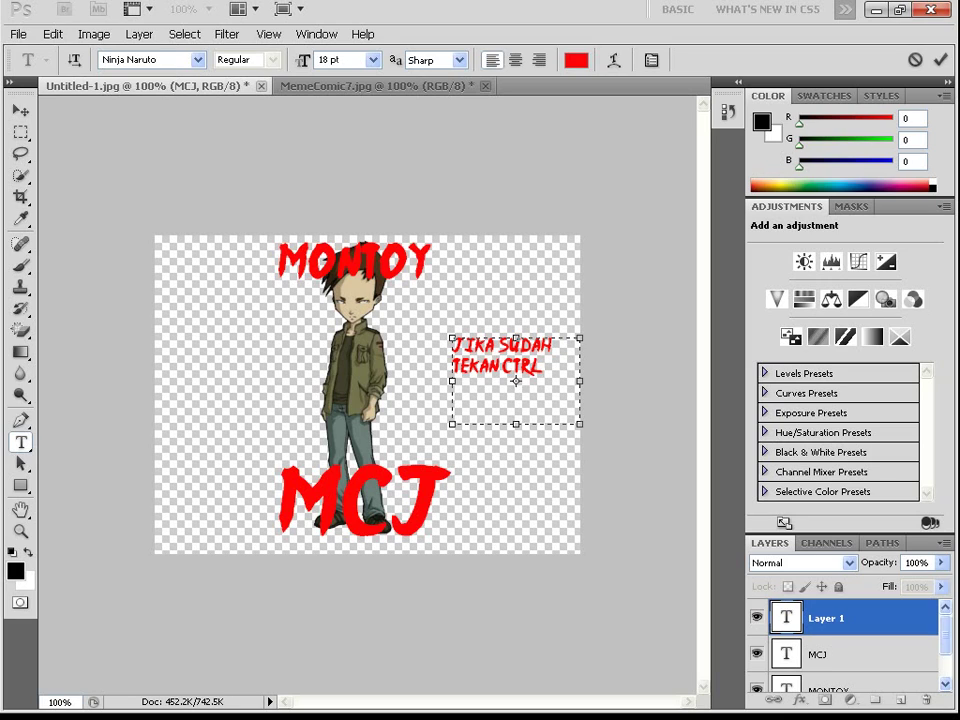
type(" + E")
key("ctrl+a")
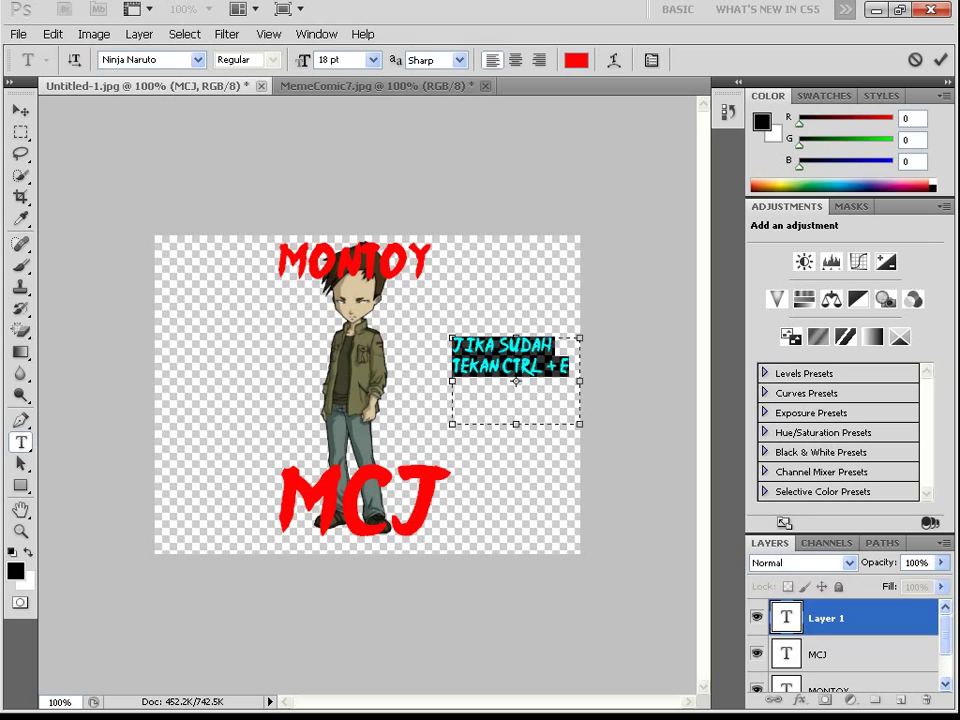
left_click(559, 366)
key("BackSpace")
key("BackSpace")
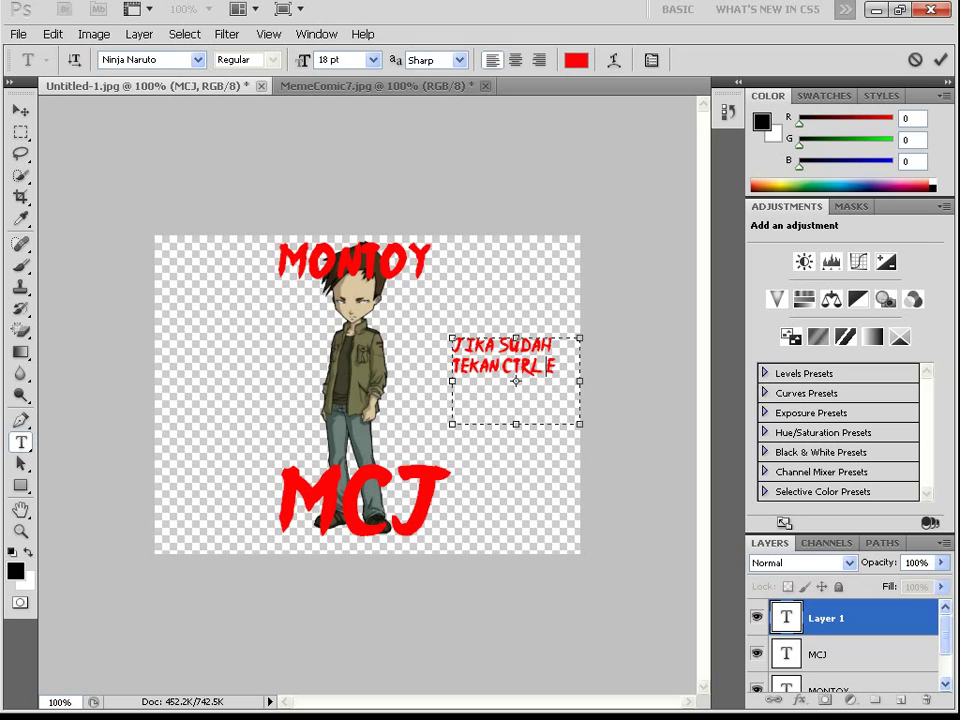
key("ctrl+a")
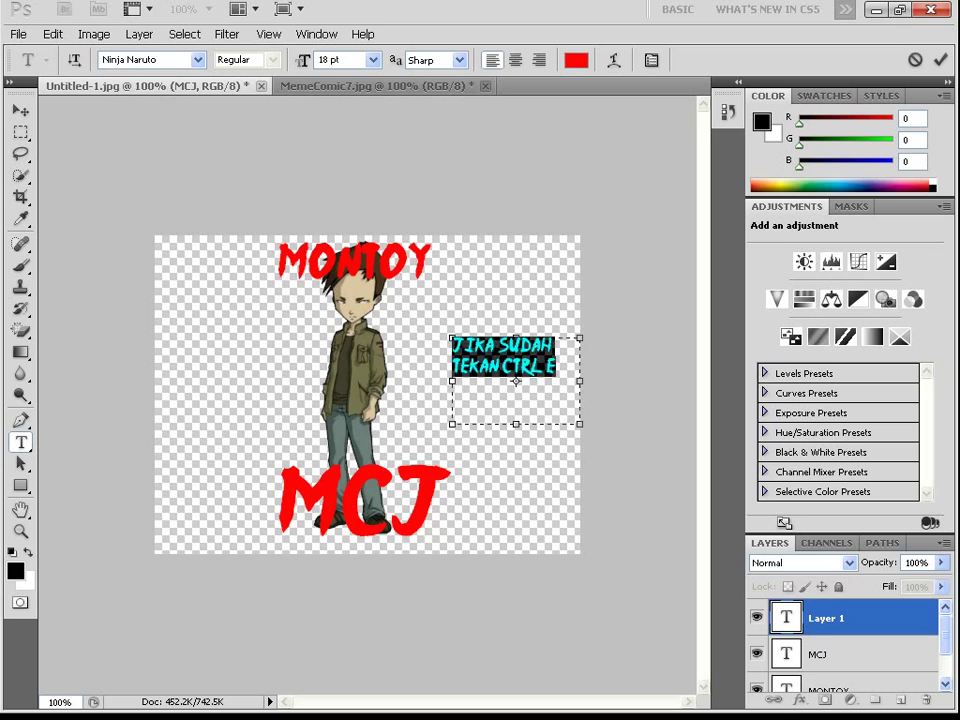
key("BackSpace")
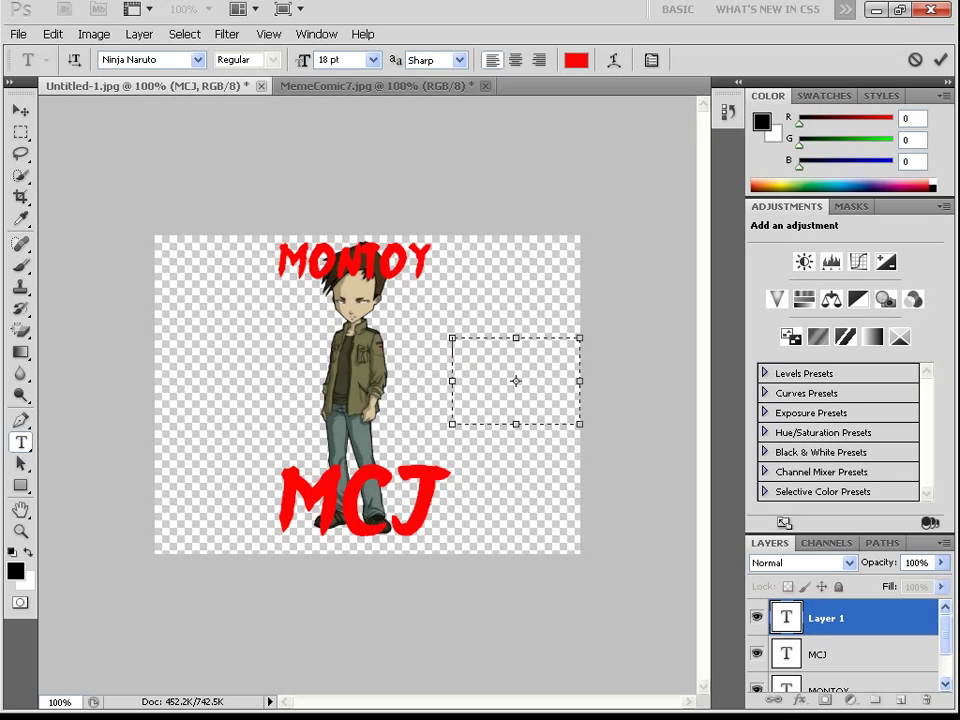
- Commit the emptied text box and delete its Layer 1 text layer above MCJ
left_click(940, 60)
right_click(854, 618)
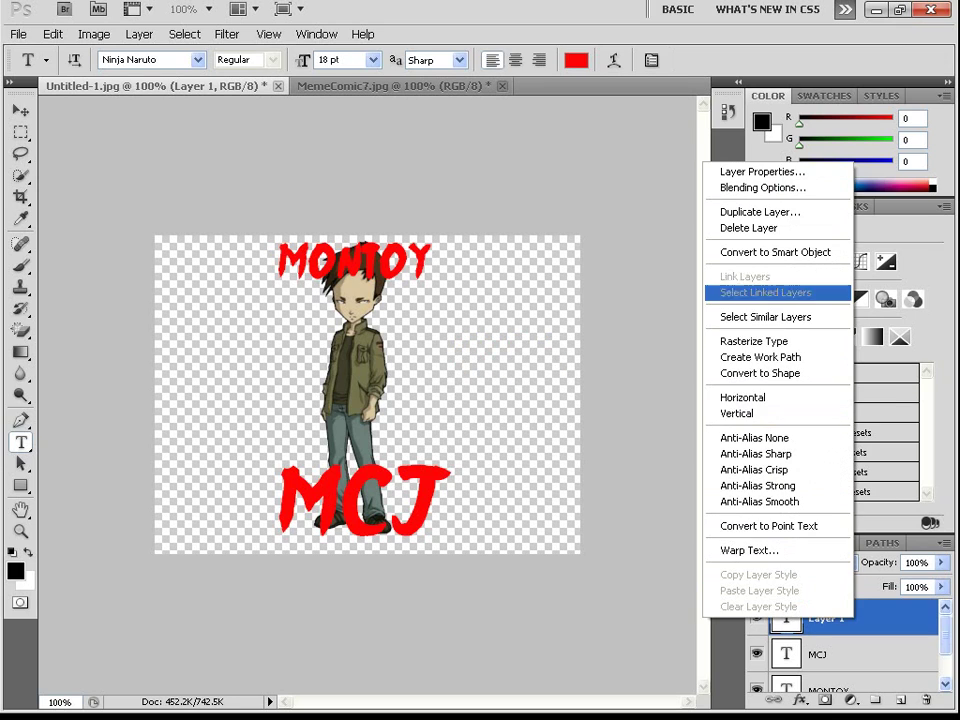
left_click(750, 228)
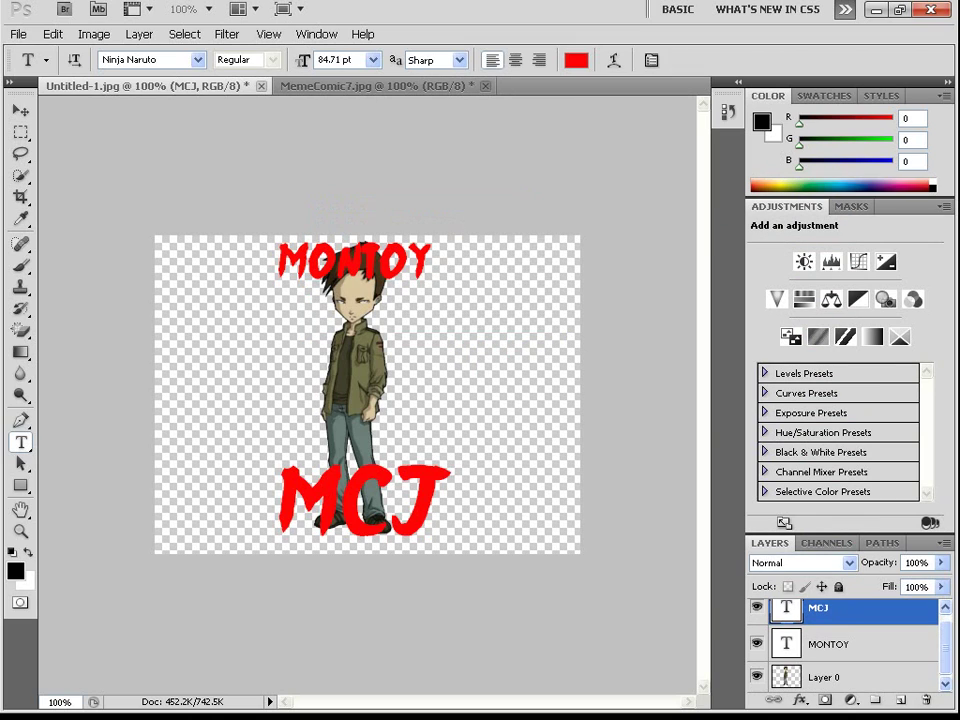
- Select the MCJ, MONTOY and Layer 0 layers together and merge them into one layer
left_click(852, 644, "ctrl")
left_click(852, 677, "ctrl")
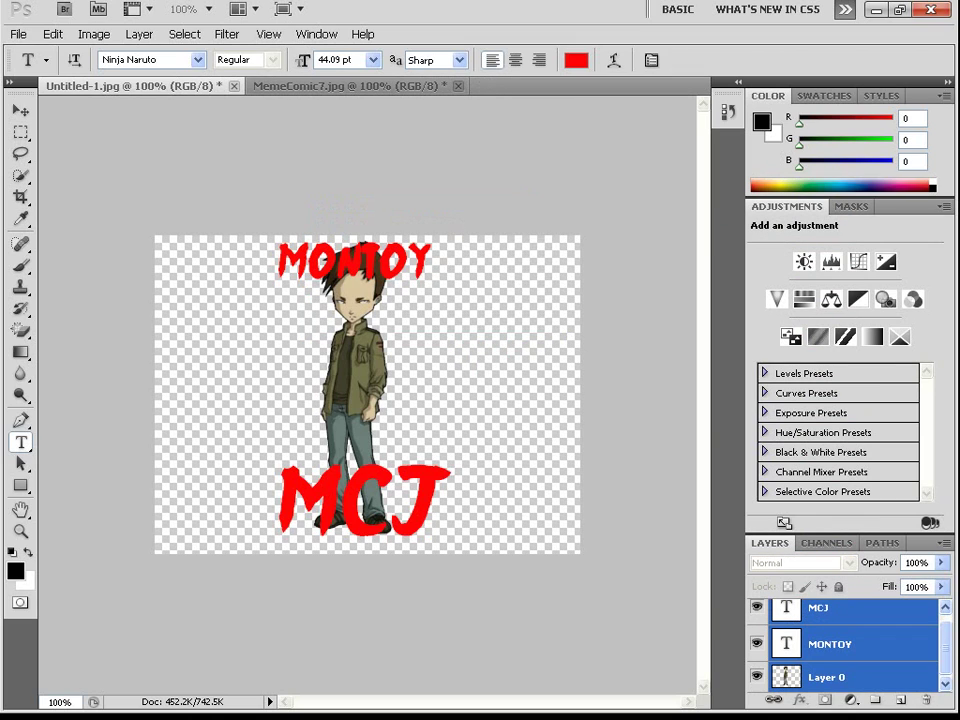
key("ctrl+e")
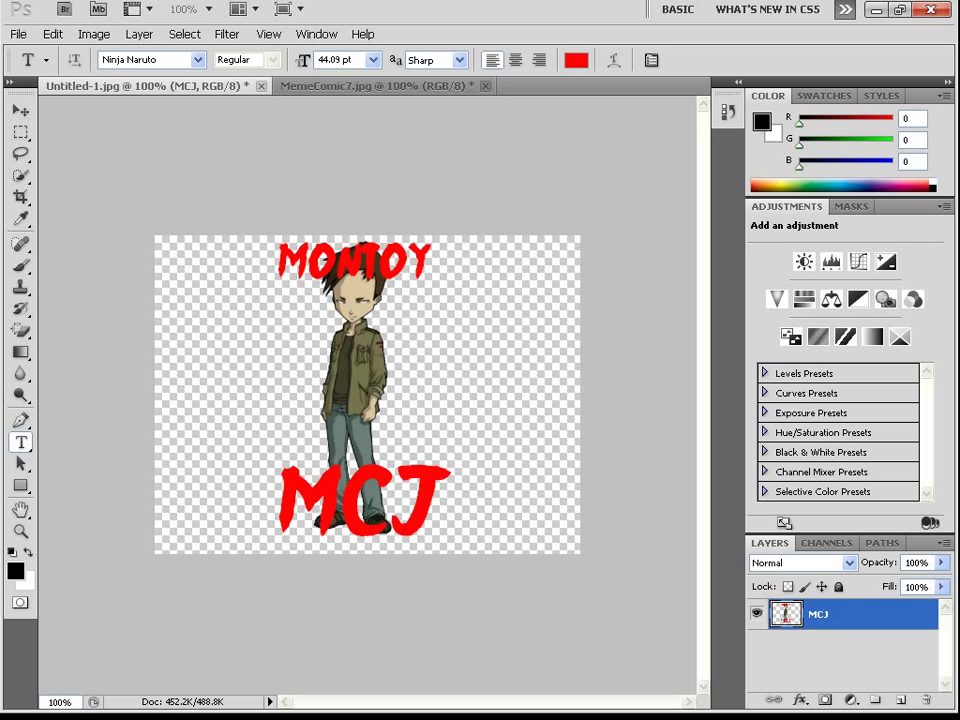
- Draw a text box to the right of the character, enter "JADI KEGABUNG SEMUA", clear the text, and commit the empty box
left_click_drag(441, 324, 580, 428)
type("JADI")
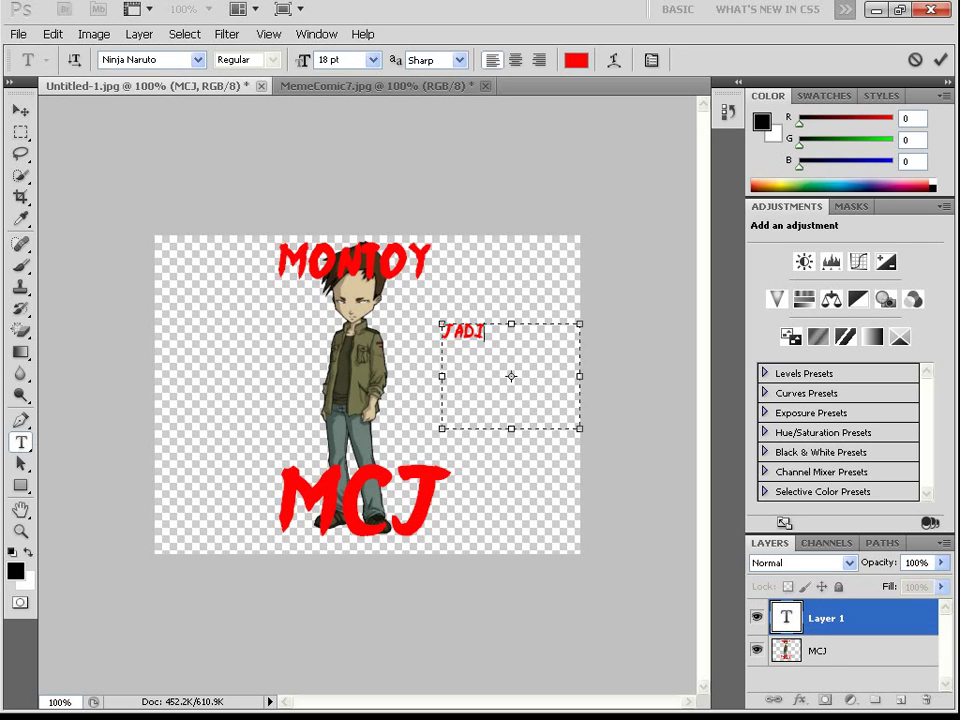
type(" KEGABUNG SEMUA")
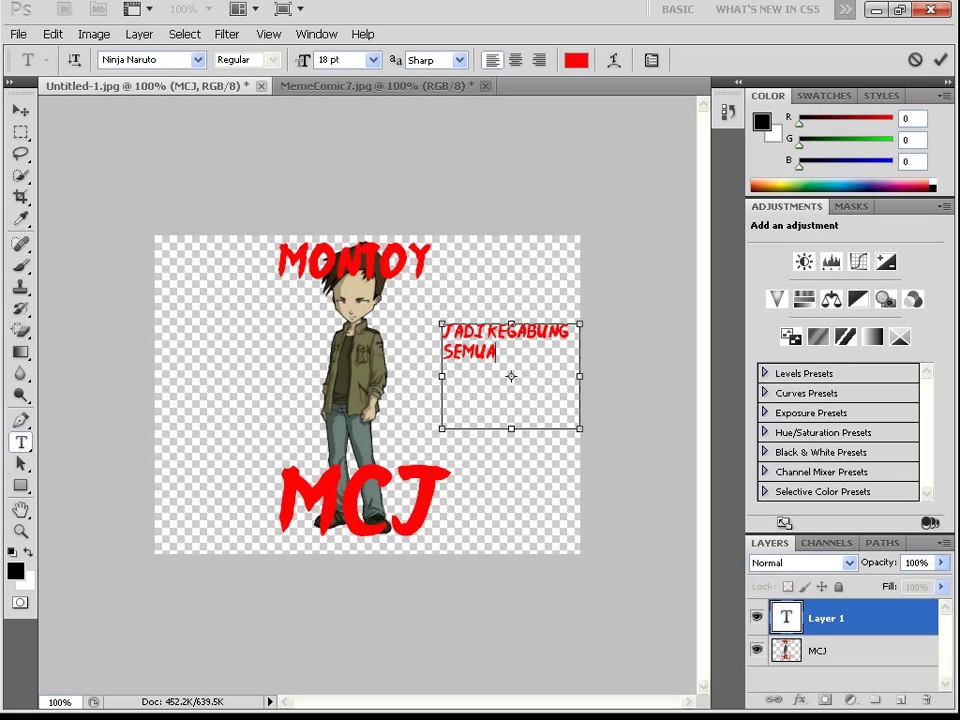
key("ctrl+a")
key("BackSpace")
key("ctrl+Return")
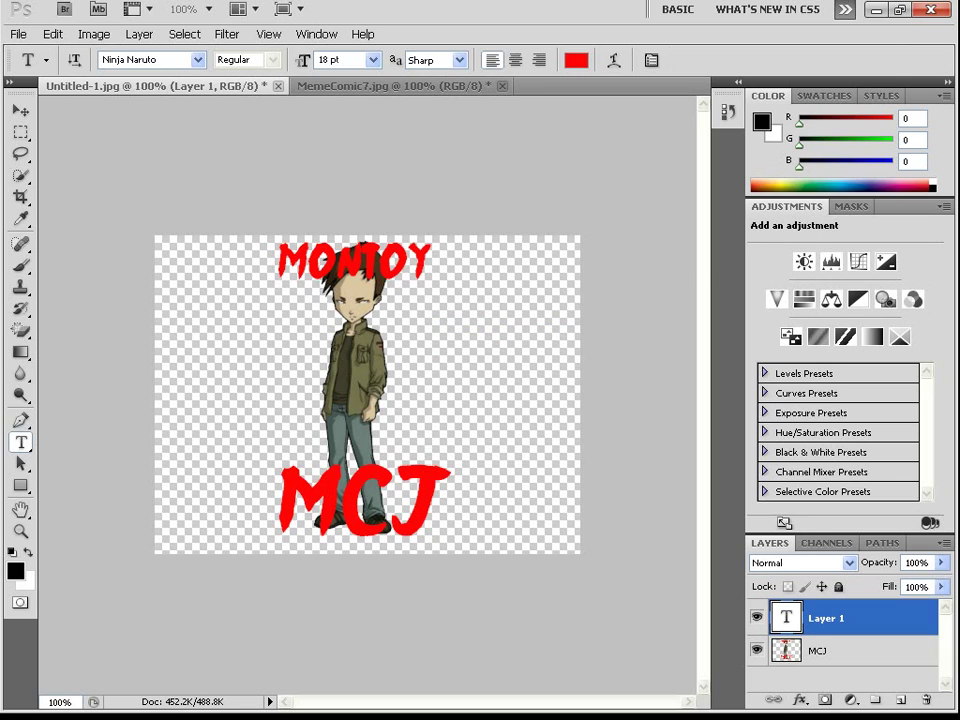
- Delete the empty Layer 1 text layer above the merged MCJ layer
right_click(825, 612)
left_click(728, 216)
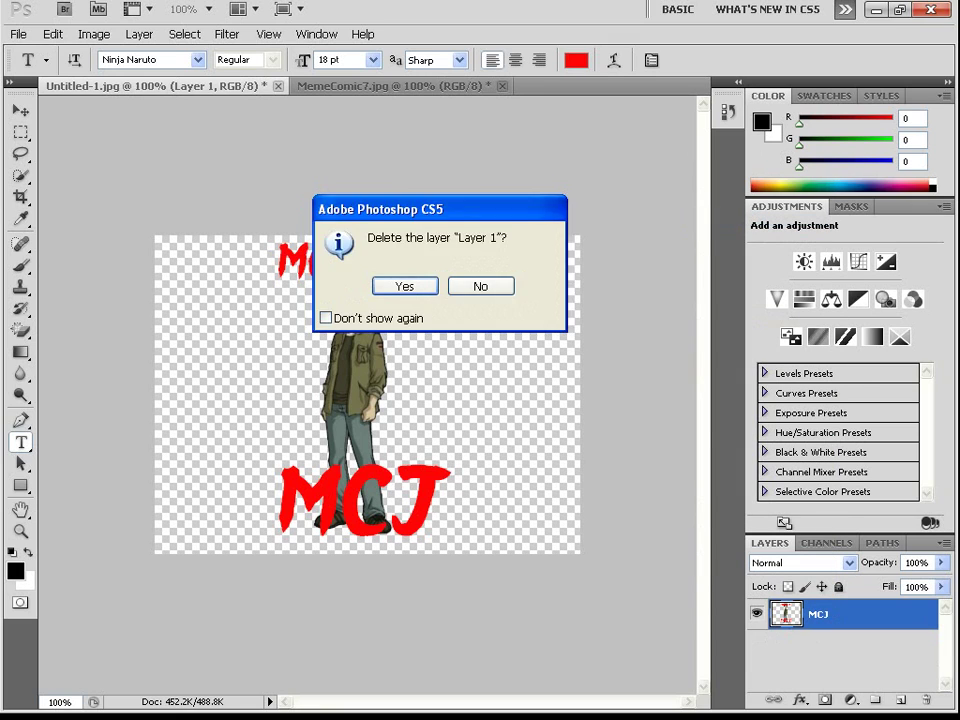
key("Return")
- Copy the merged character layer from Untitled-1.jpg into the MemeComic7.jpg document with the Move tool
key("v")
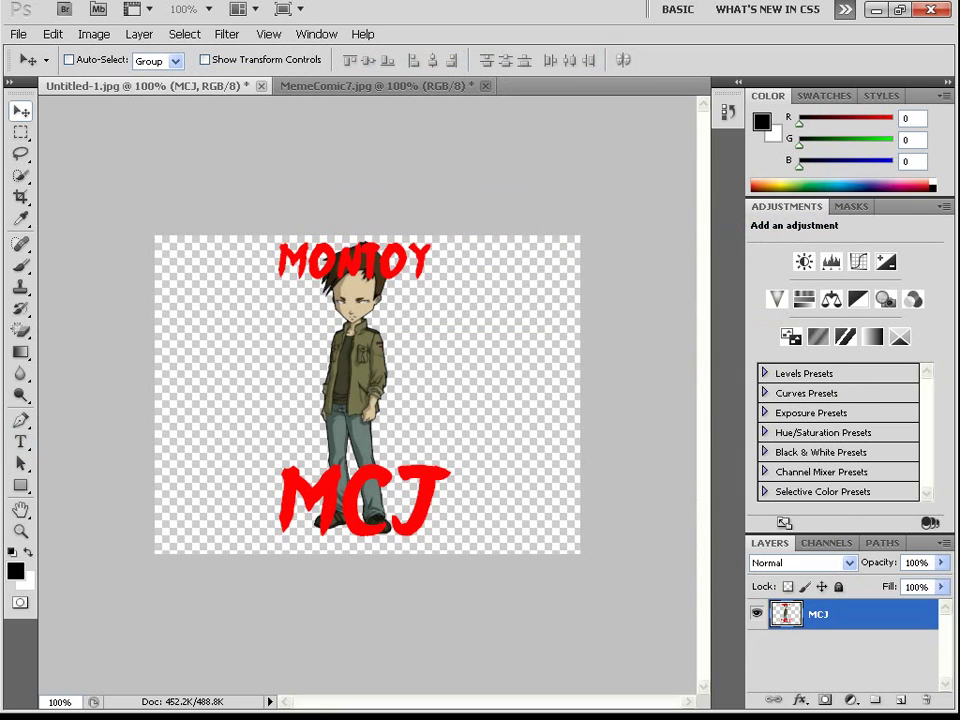
left_click_drag(362, 410, 318, 408)
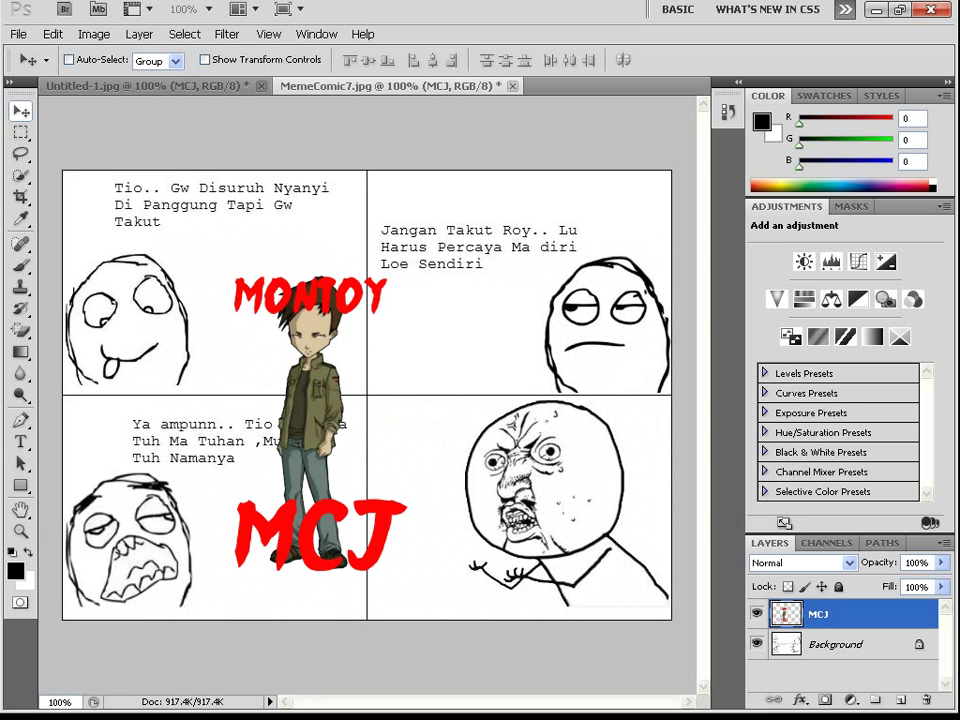
- Scale the character to about 72% width and 57% height, move it across the line between the two right-hand comic panels, and apply the transformation
key("ctrl+t")
left_click_drag(407, 570, 358, 443)
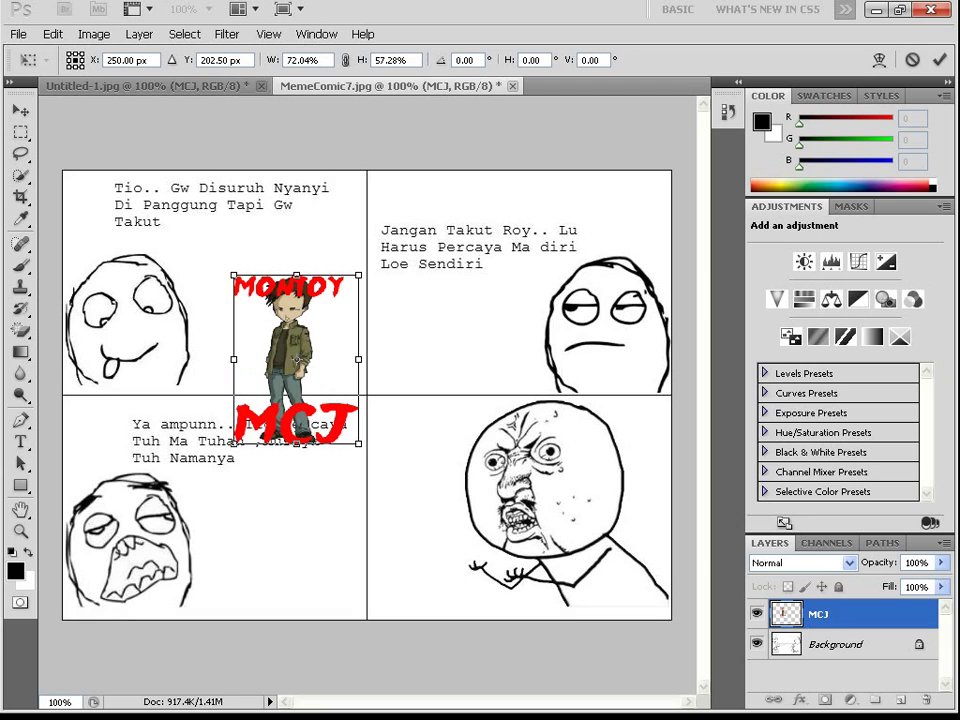
left_click_drag(296, 340, 434, 351)
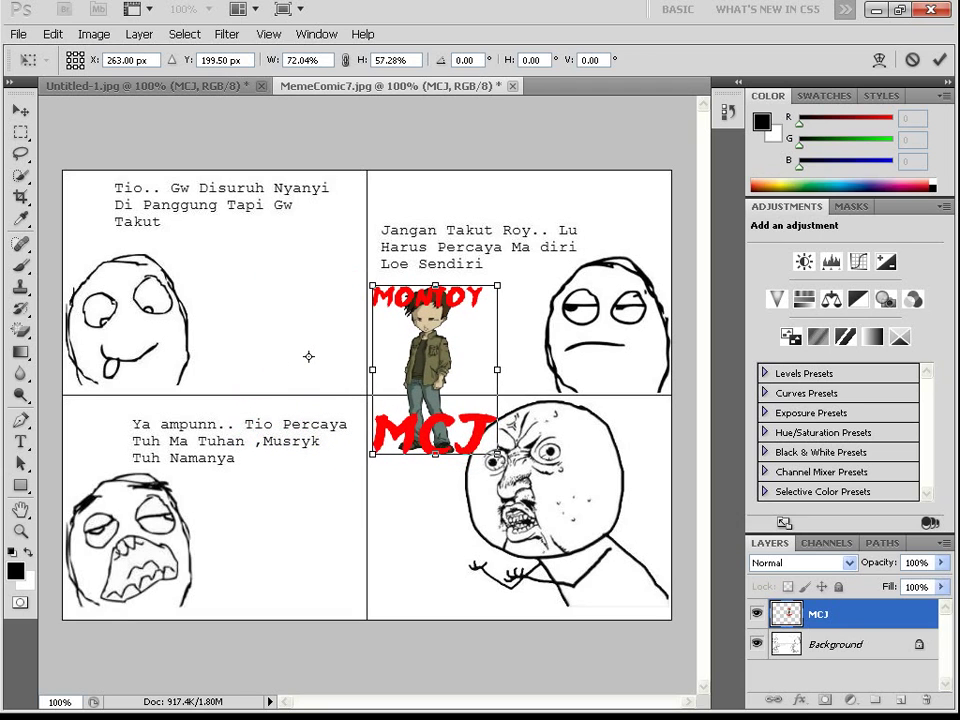
key("v")
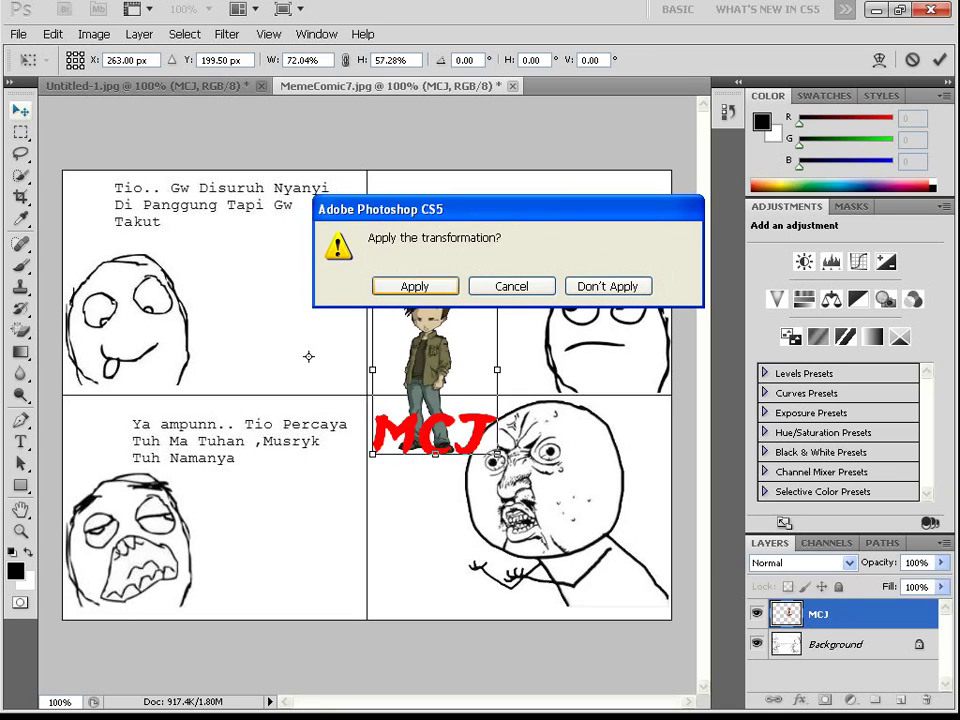
key("Return")
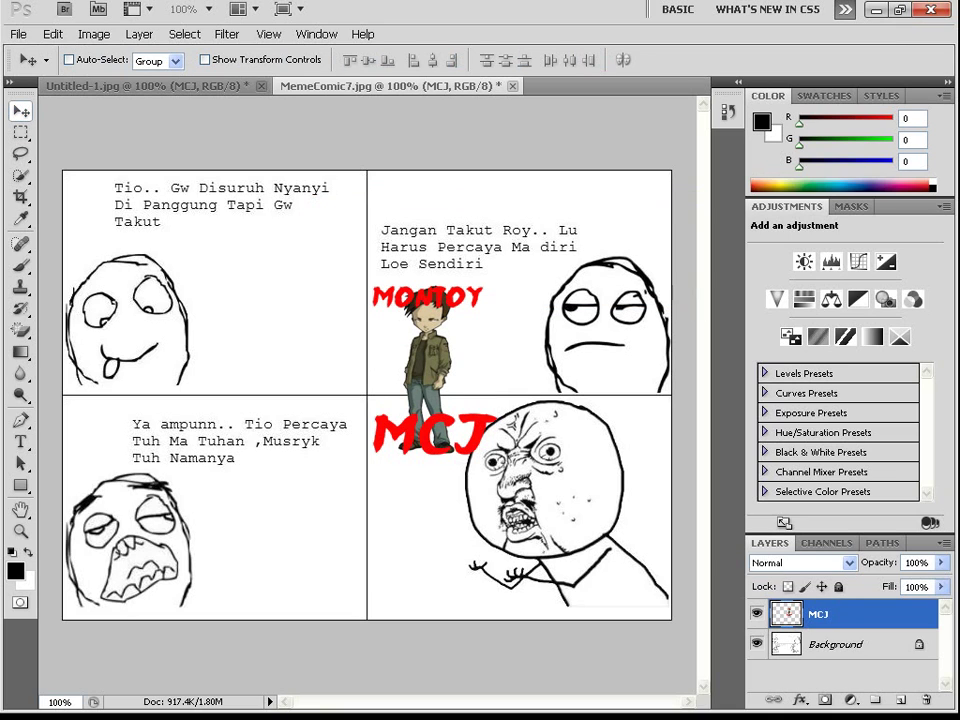
- Lower the MCJ layer's opacity to 30% so the character works as a watermark
left_click(940, 562)
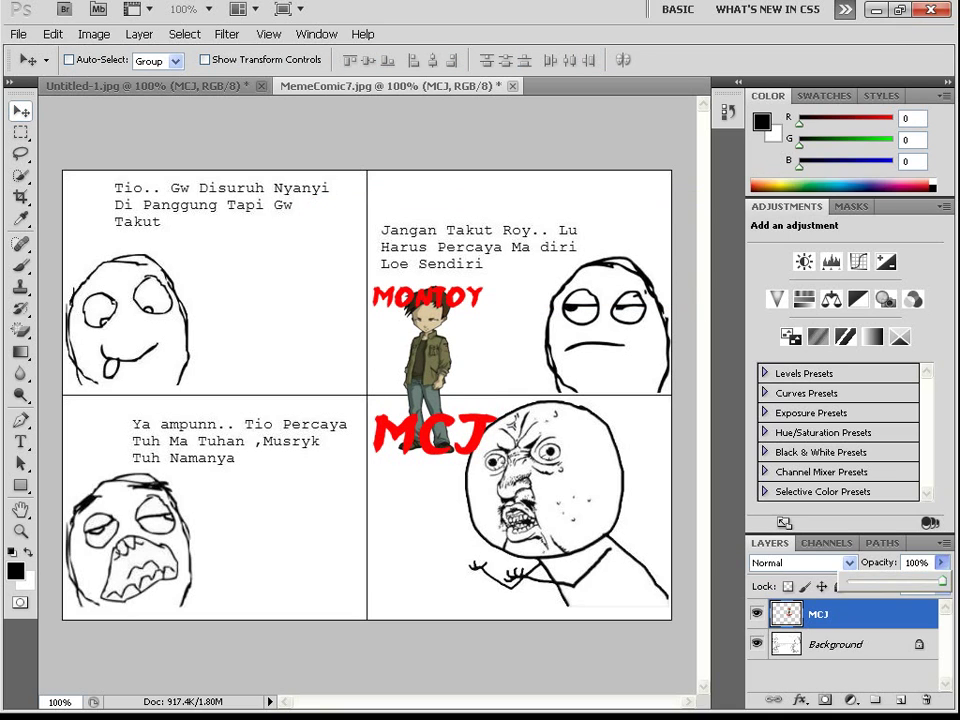
left_click_drag(941, 580, 876, 580)
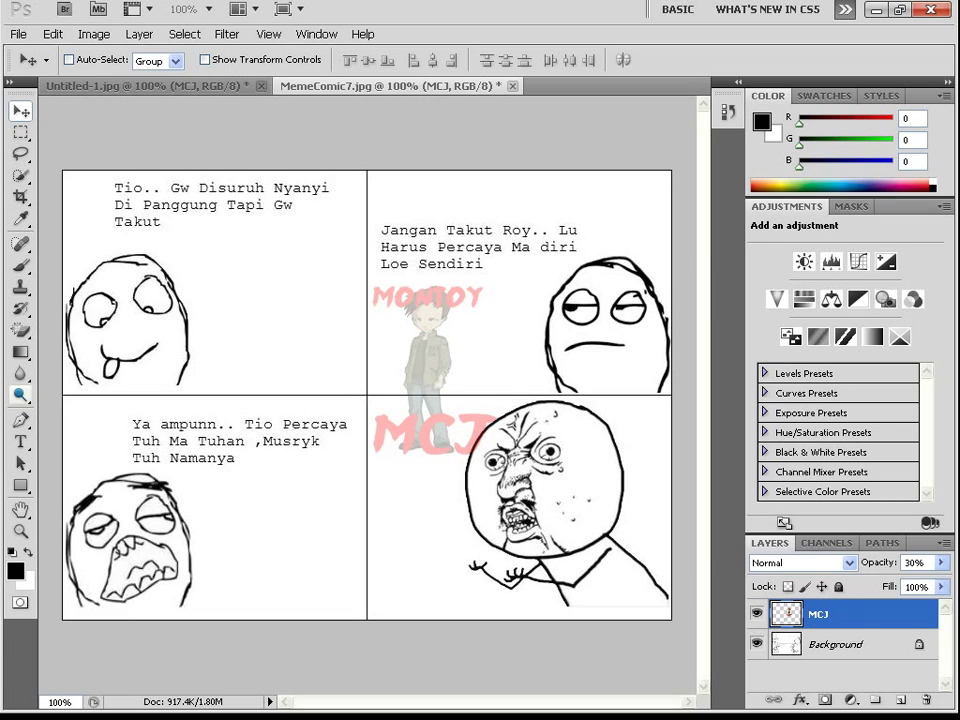
- Draw a text box in the lower-left comic panel, enter "JADIKAN WATERMARK ?", and clear the text
key("t")
left_click_drag(217, 489, 360, 598)
type("JADIKAN")
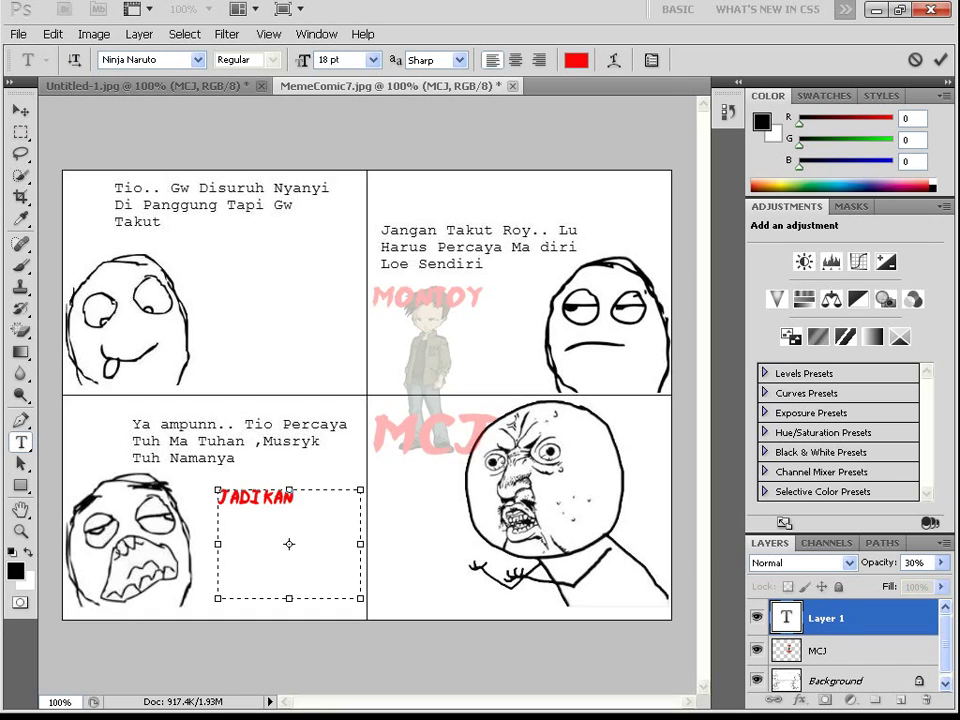
type(" WATERMARK ?")
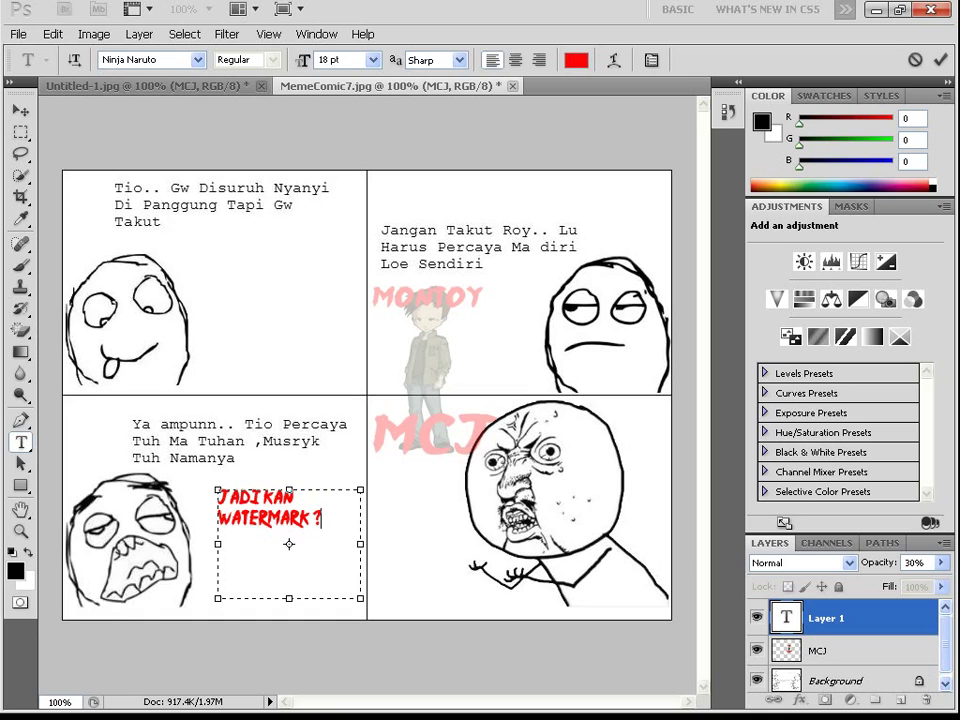
key("ctrl+a")
key("BackSpace")
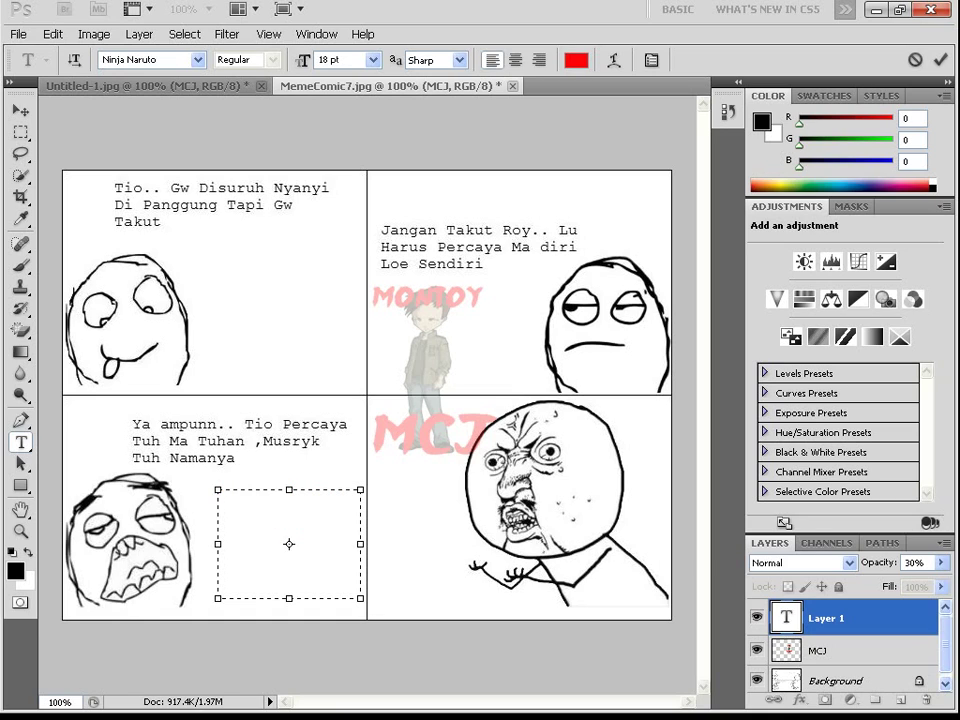
- Enter "CREATED BY:" with the creator's full name in the text box, clear it, and leave text editing
type("CREATED")
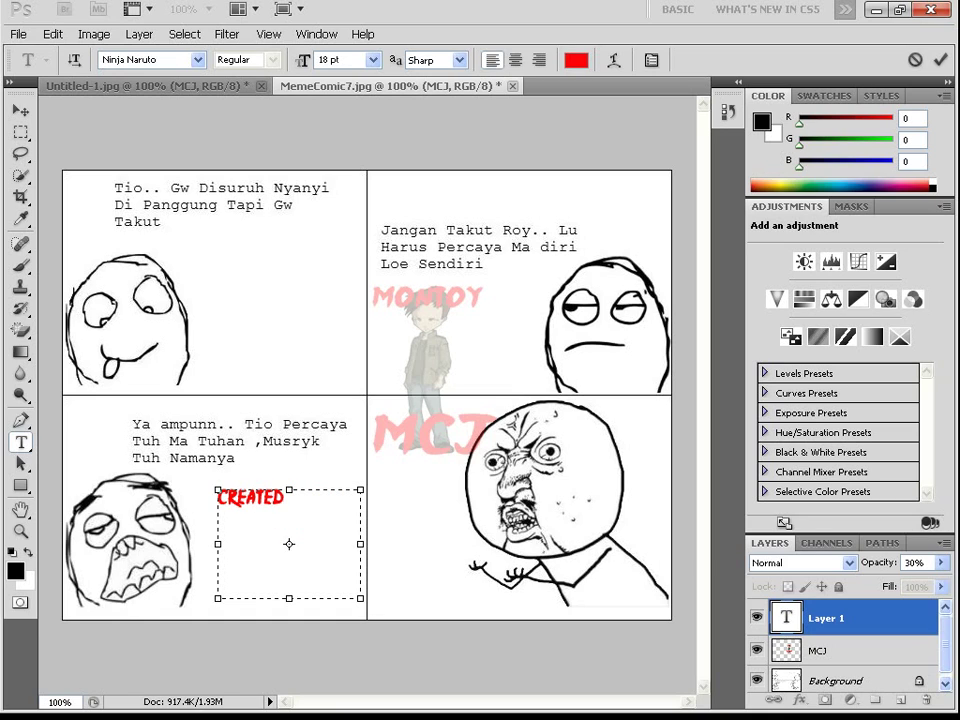
type(" BY: FAISAL FAZRI ANANDA")
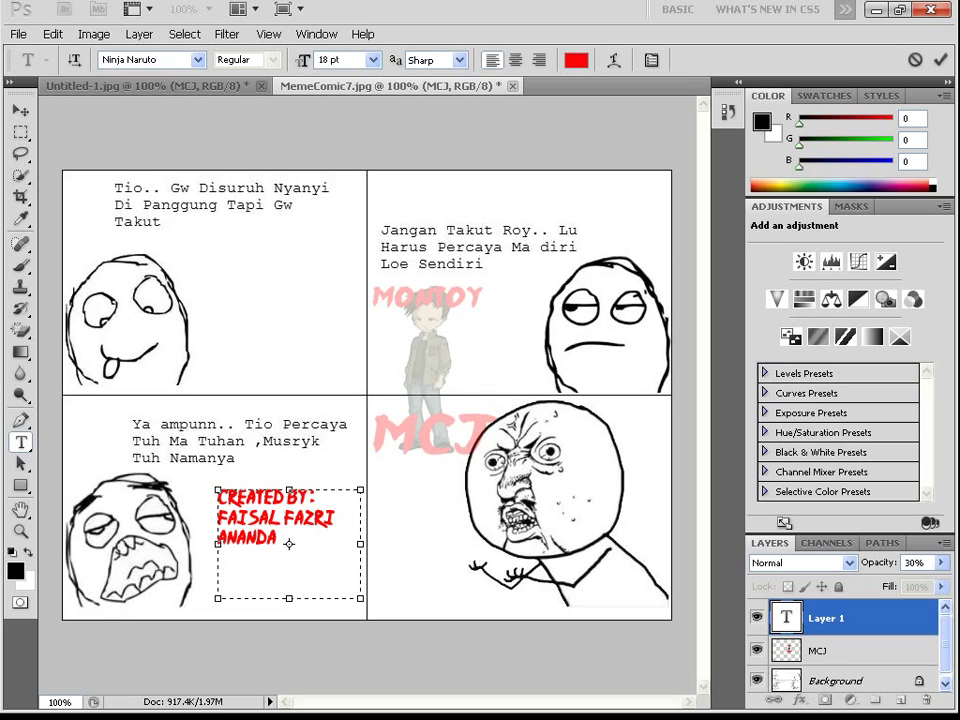
key("ctrl+a")
key("BackSpace")
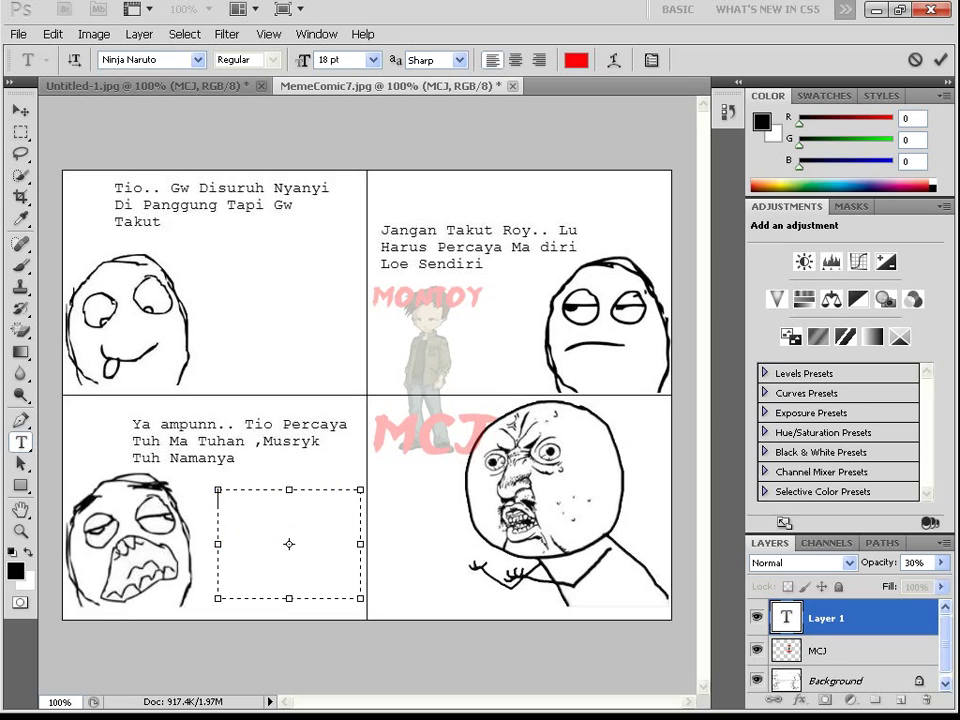
left_click(21, 111)
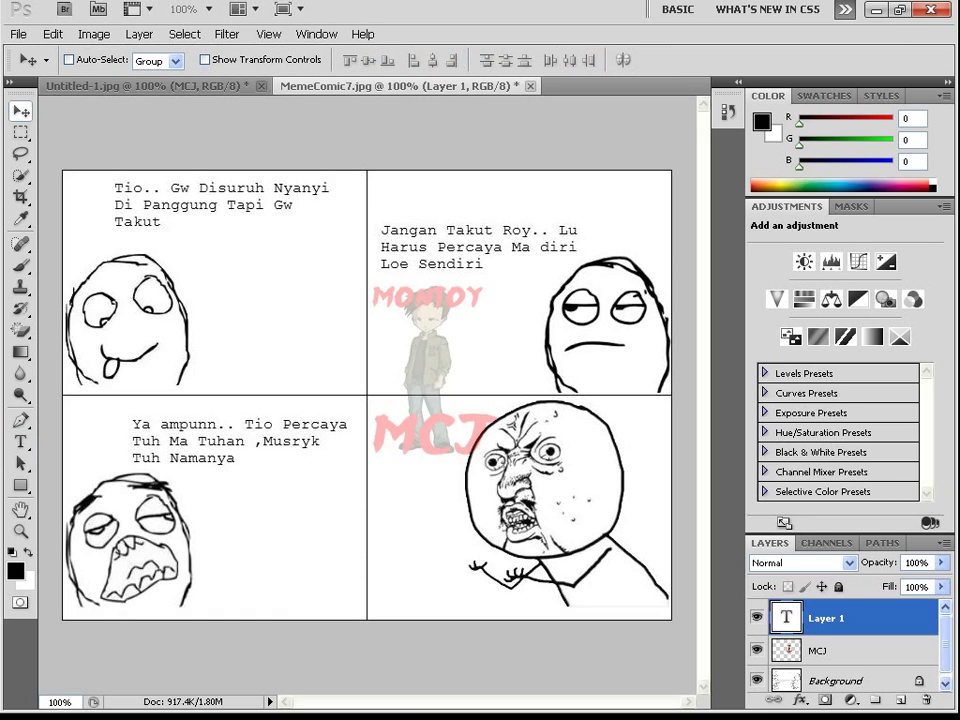
- Save the comic as a JPEG copy named "sample meme" in Downloads, with Maximum quality 12 and the Progressive format option
left_click(18, 33)
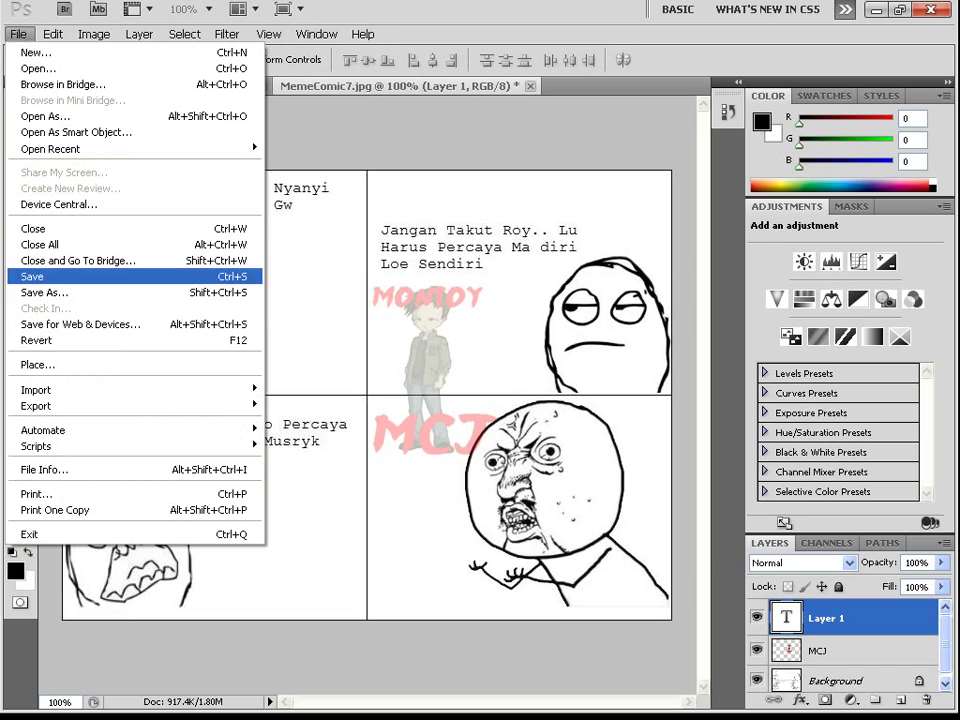
left_click(45, 291)
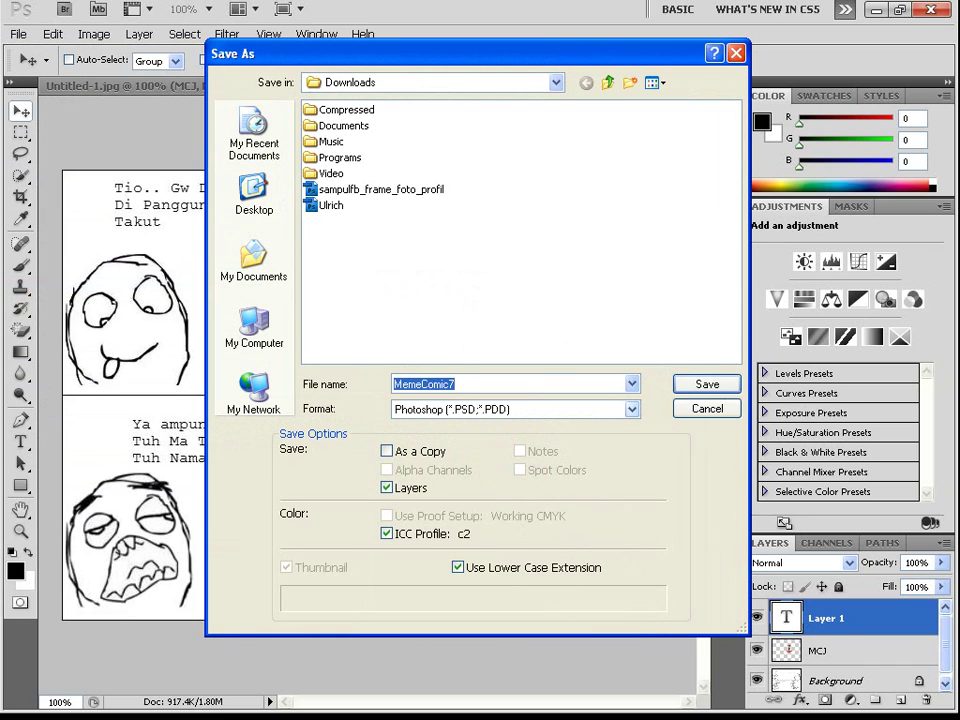
left_click(631, 409)
left_click(456, 524)
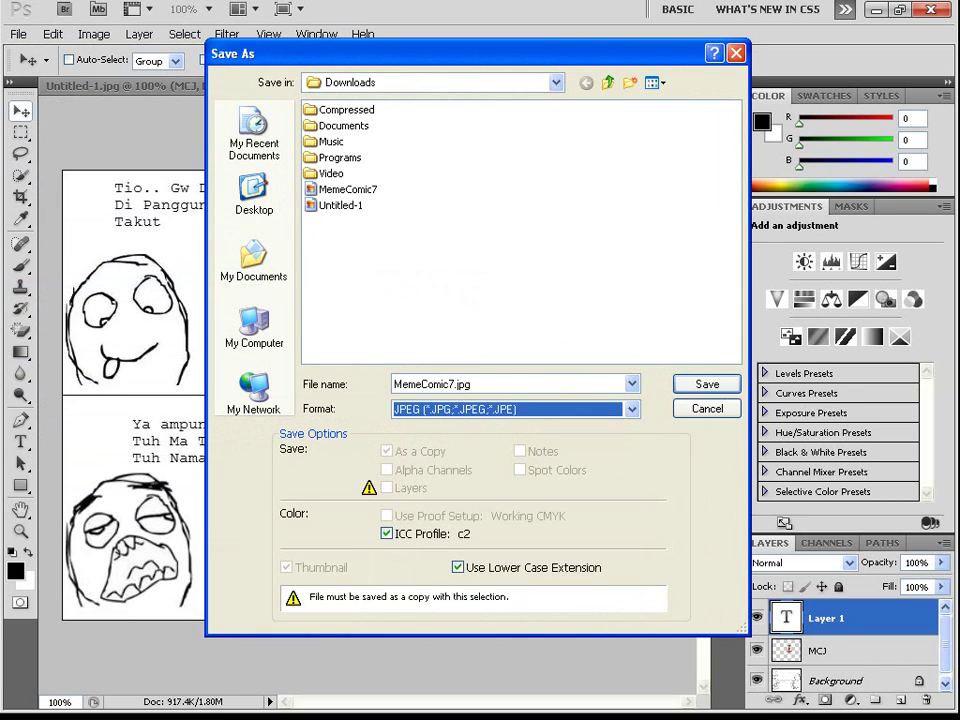
key("shift+Tab")
type("sample")
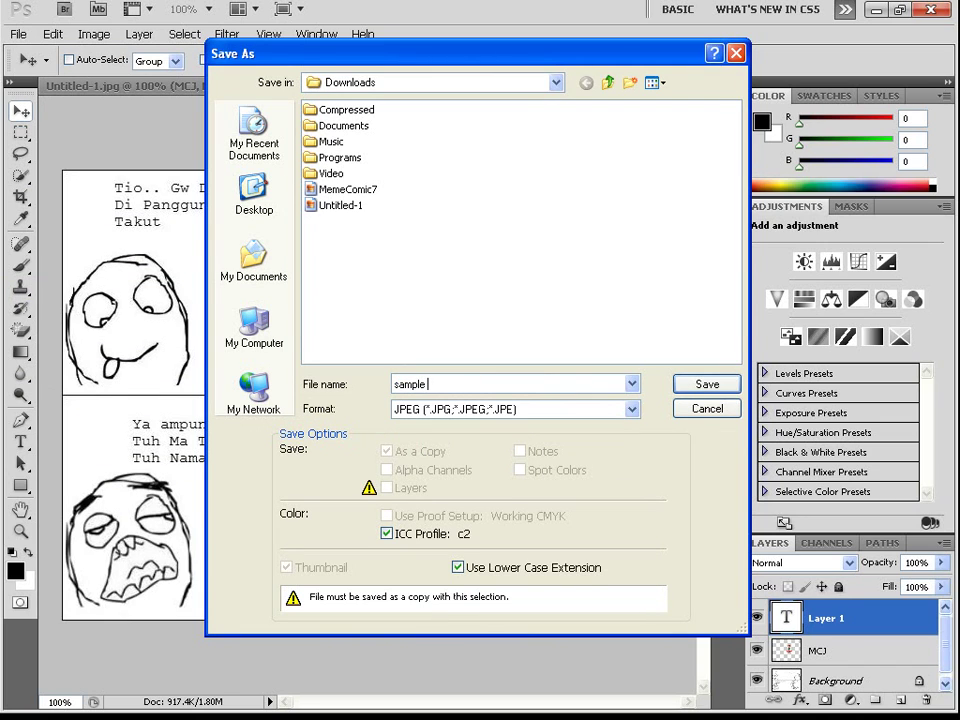
type(" meme")
key("Return")
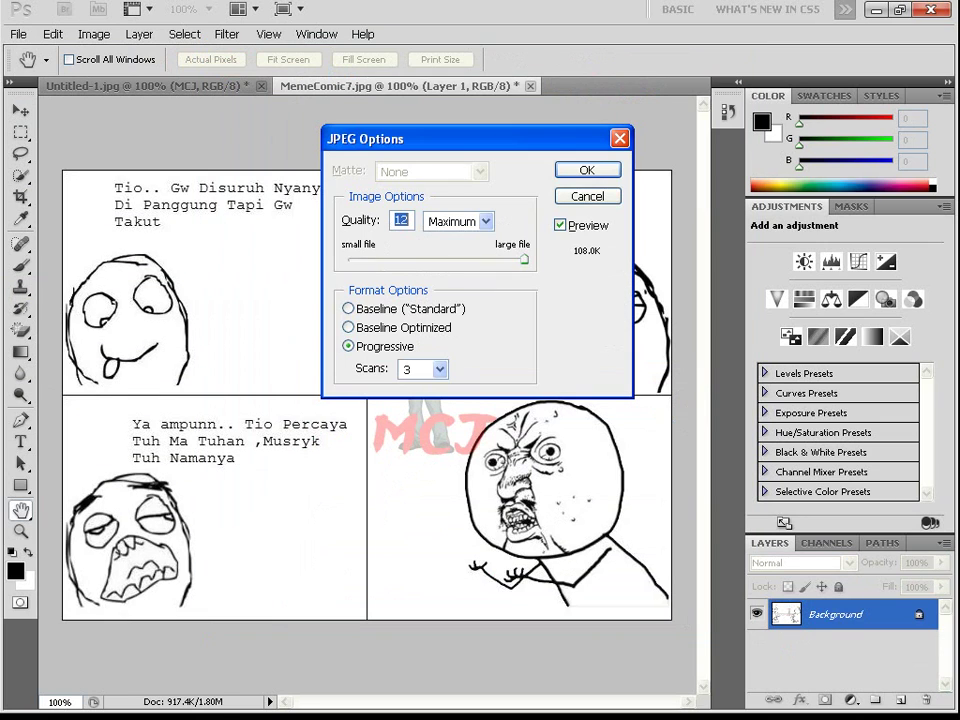
key("Return")
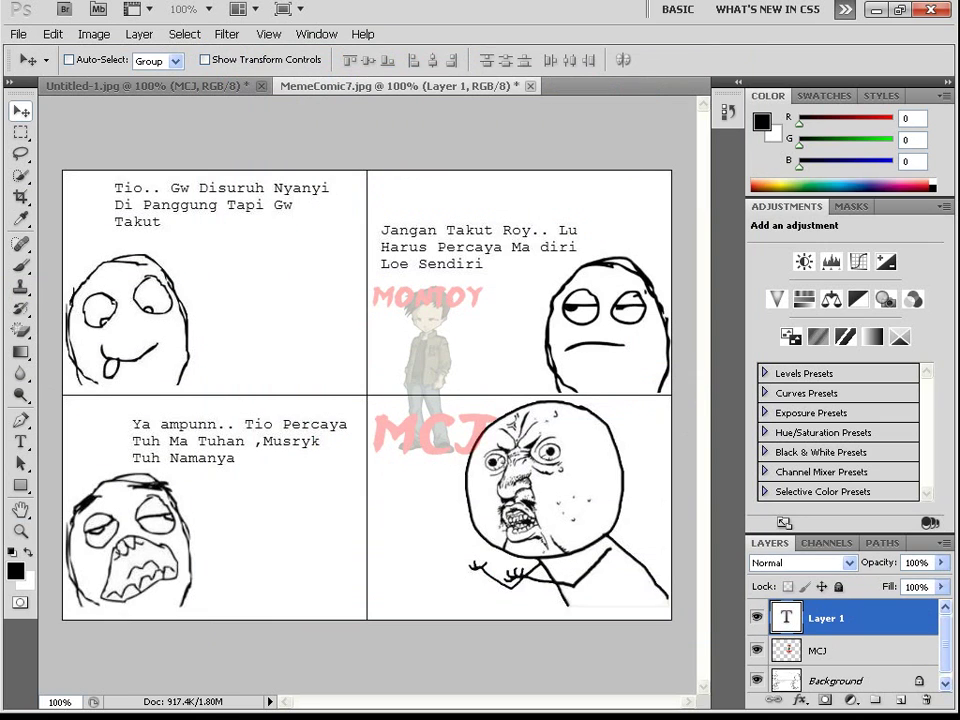